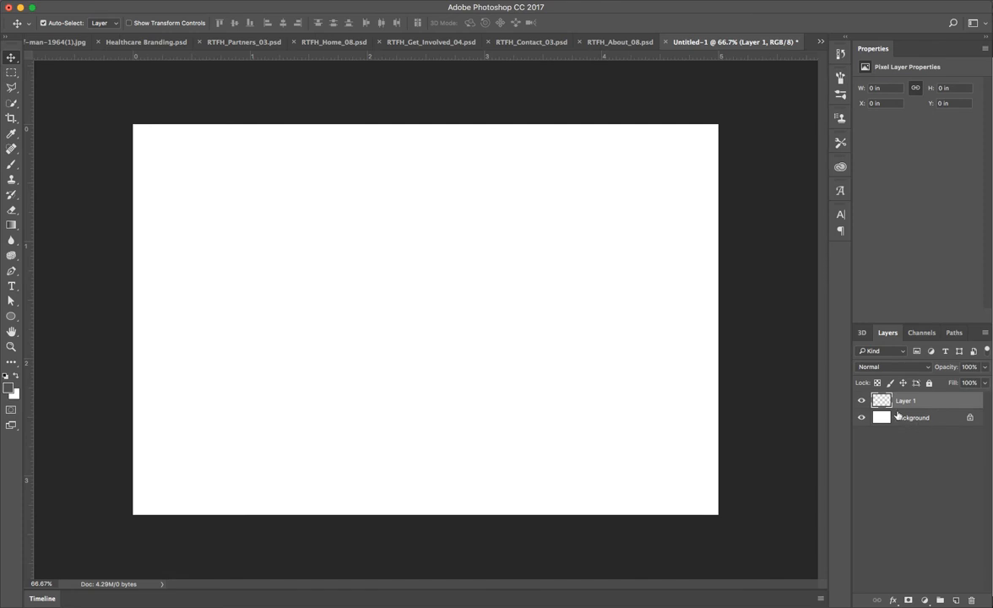
# Step: Create a 3D cylinder as a mesh from preset, using the selected layer as the source
pyautogui.click(861, 335)
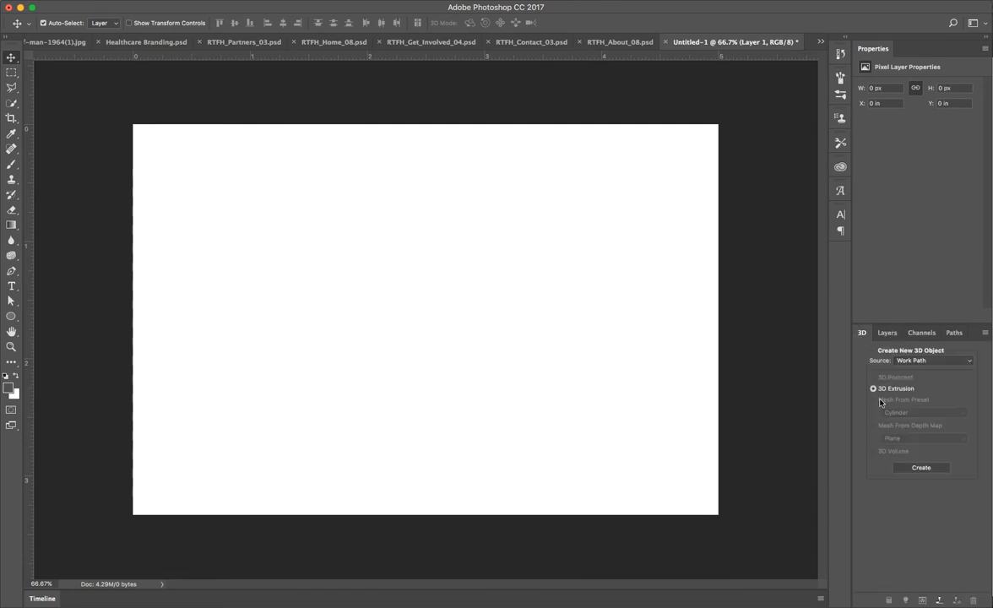
pyautogui.click(925, 360)
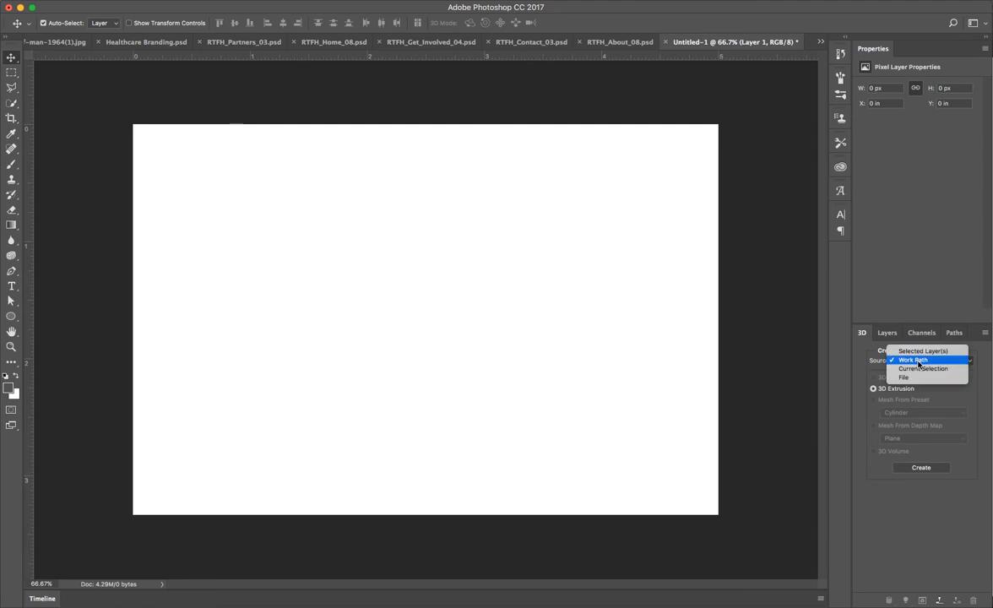
pyautogui.click(922, 356)
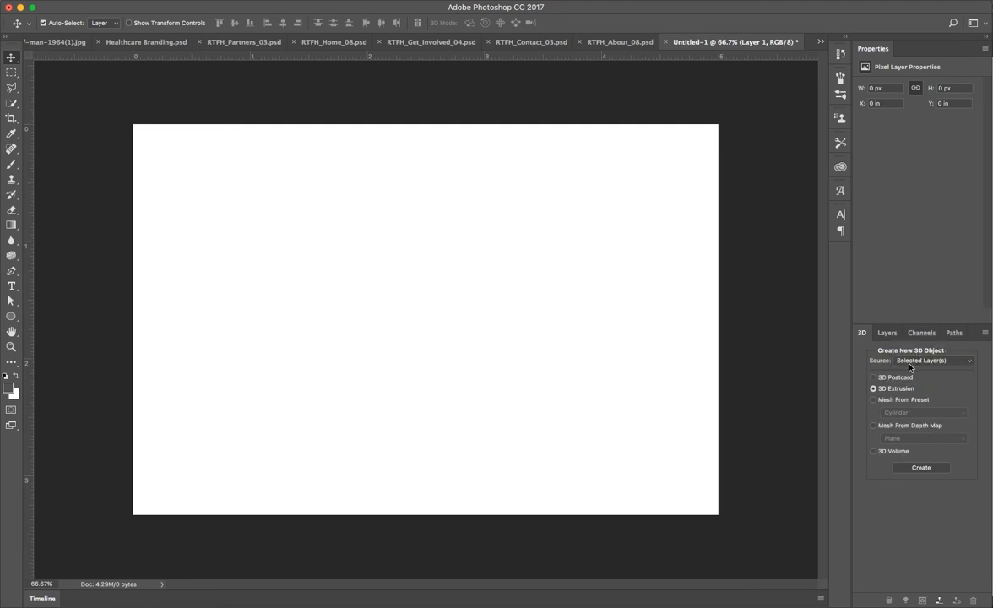
pyautogui.click(875, 399)
pyautogui.click(934, 469)
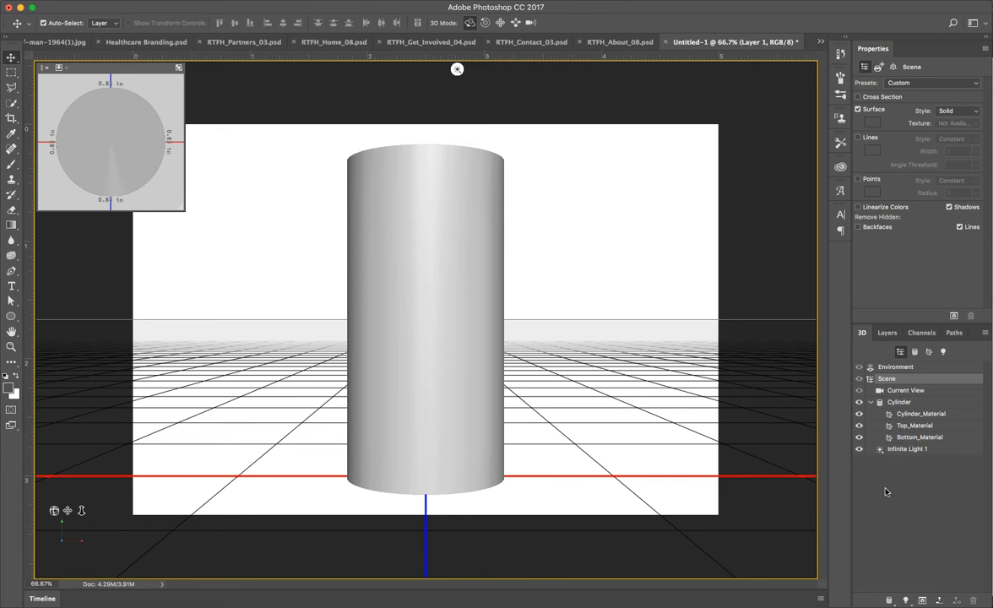
# Step: Create a new bump texture for Cylinder_Material at 1500 by 1000 pixels, 300 pixels/inch, with a white background
pyautogui.click(911, 415)
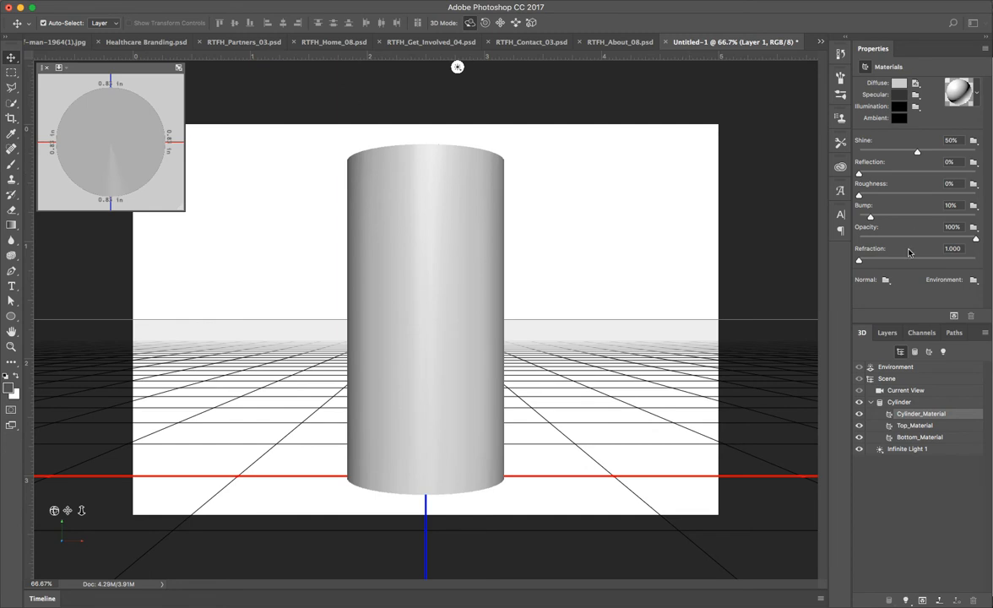
pyautogui.click(973, 206)
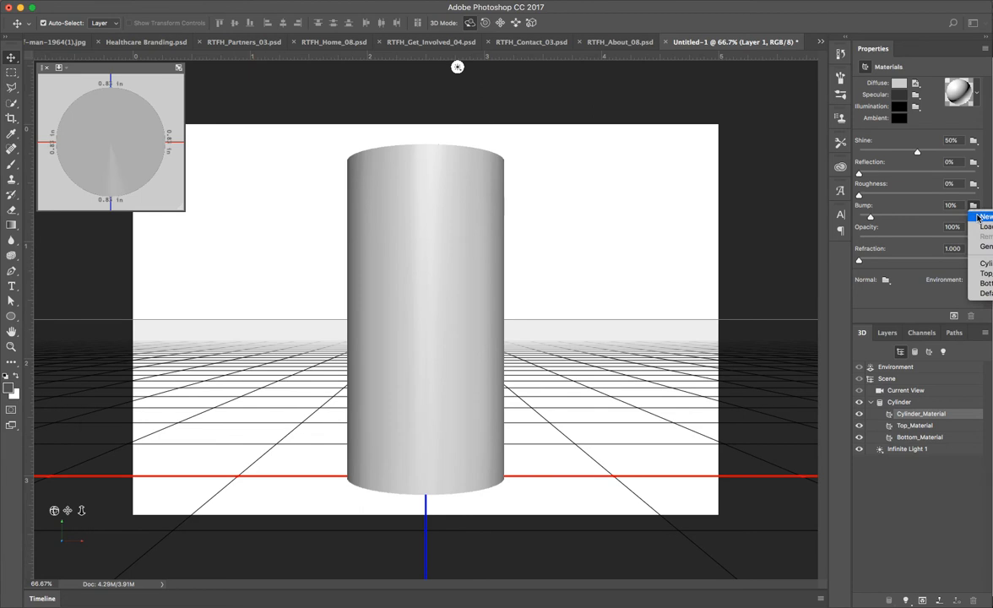
pyautogui.click(978, 217)
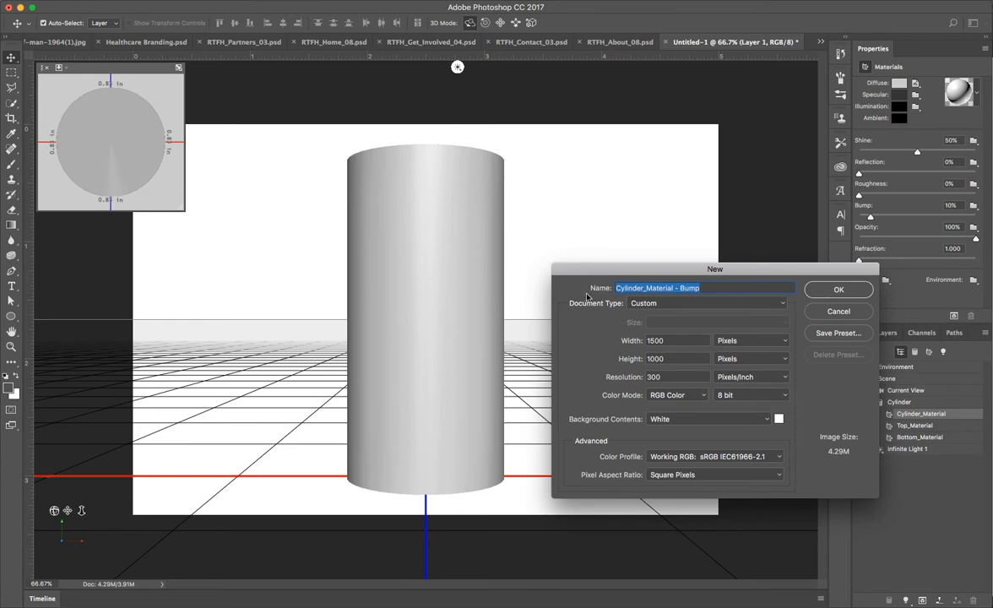
pyautogui.click(850, 291)
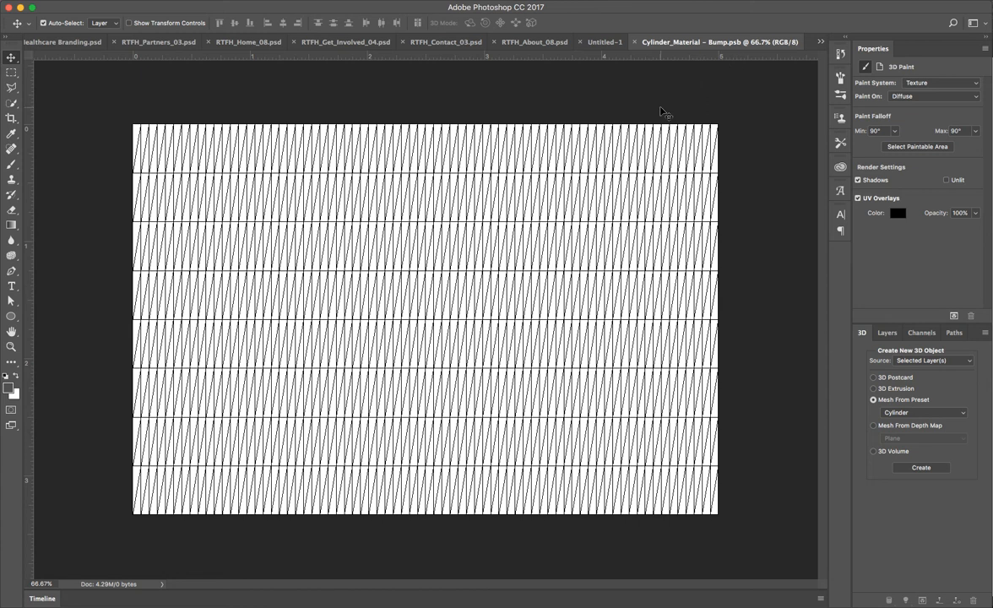
# Step: Fill the Background layer of the bump texture with mid-gray in Normal mode
pyautogui.press('F7')
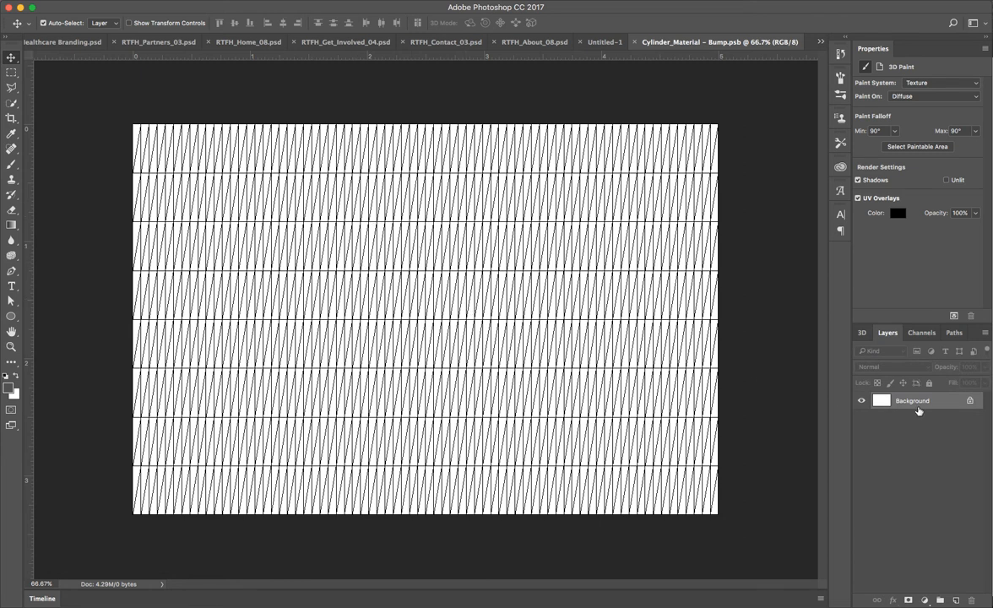
pyautogui.click(94, 2)
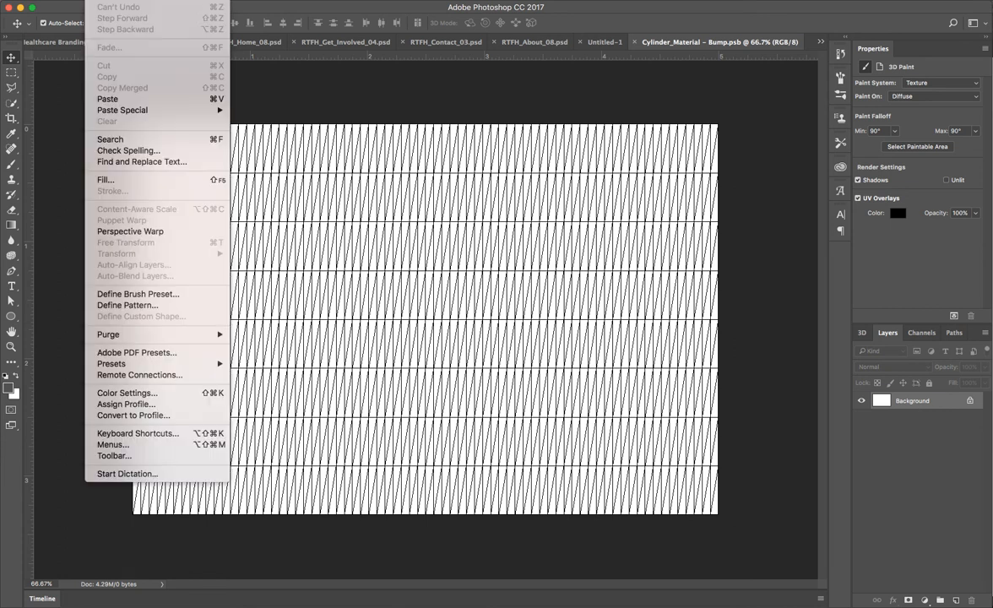
pyautogui.click(144, 182)
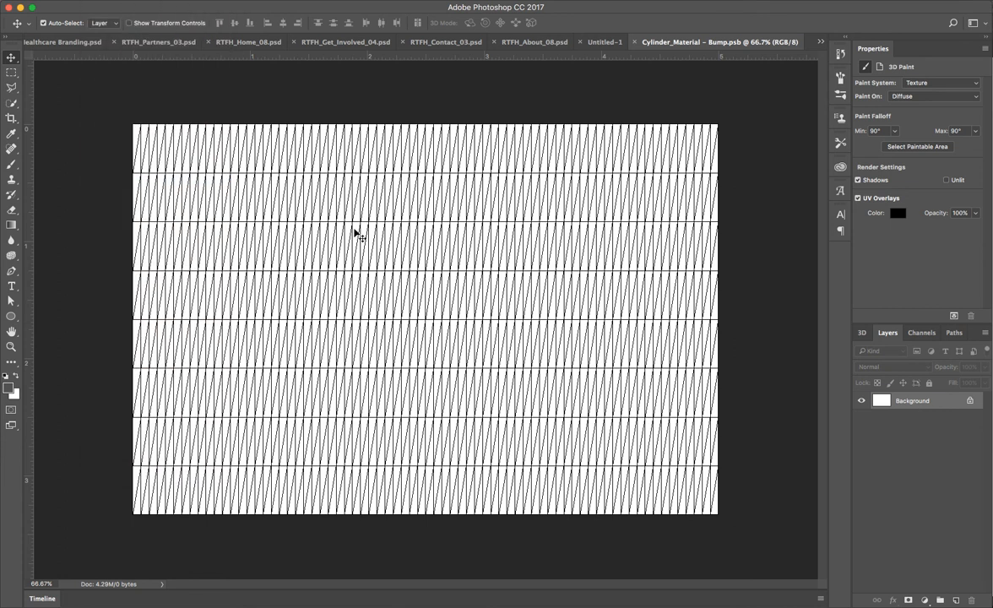
pyautogui.click(710, 367)
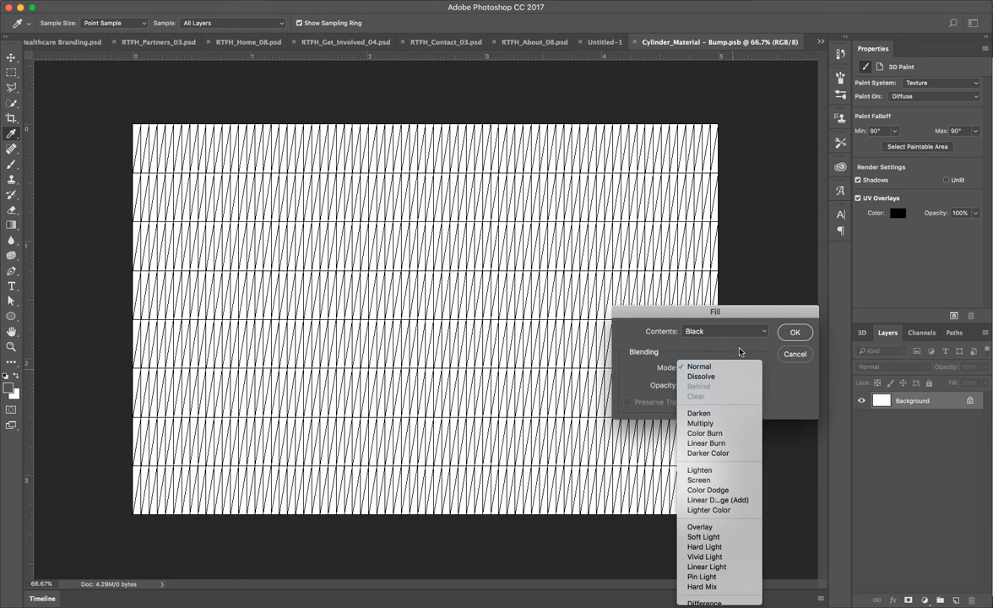
pyautogui.click(740, 353)
pyautogui.click(733, 331)
pyautogui.click(736, 339)
pyautogui.click(794, 333)
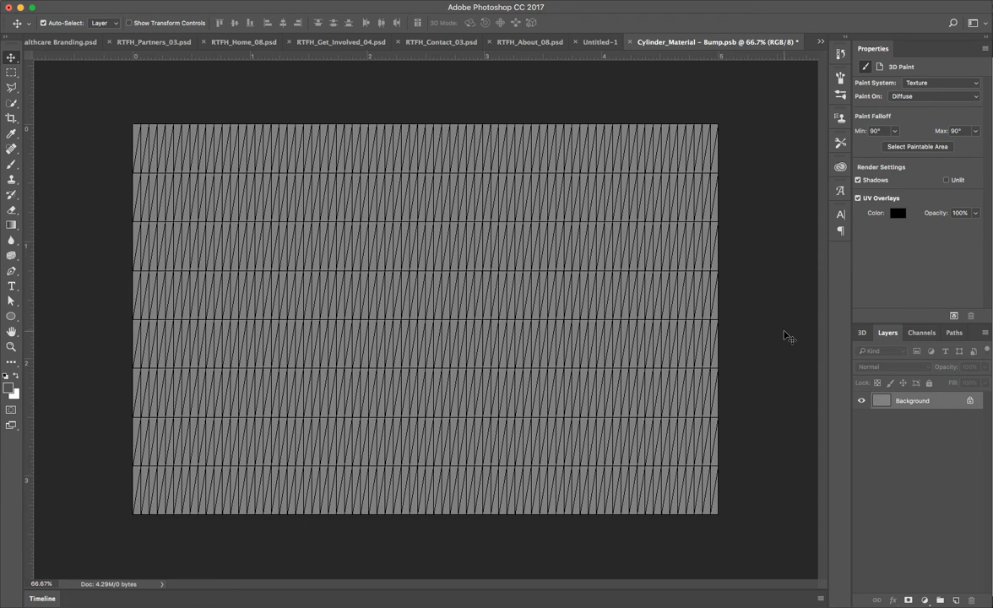
# Step: Paint four scattered black dots on the gray bump texture with a hard-edged 80 px brush
pyautogui.click(11, 164)
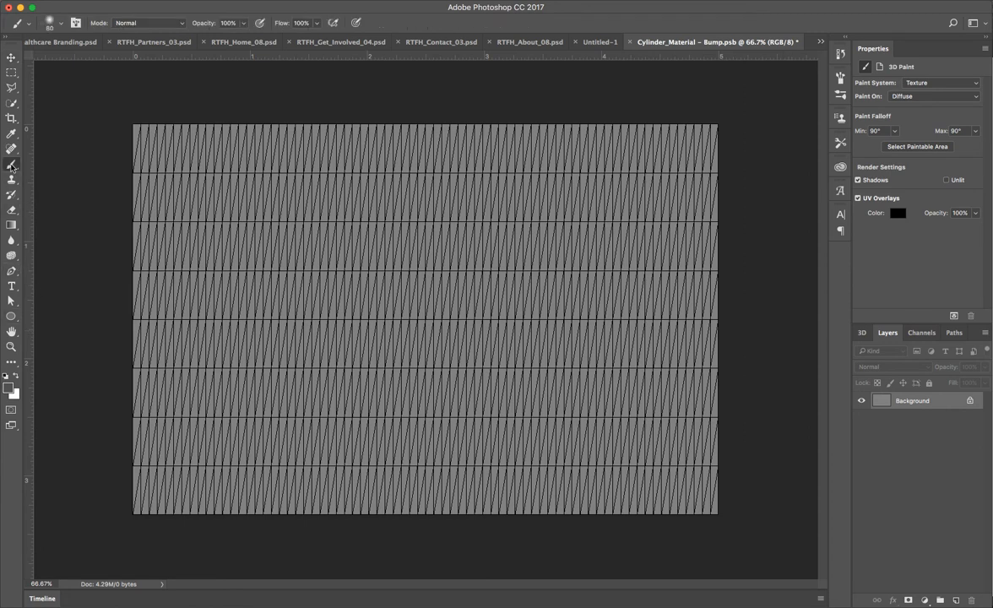
pyautogui.click(56, 24)
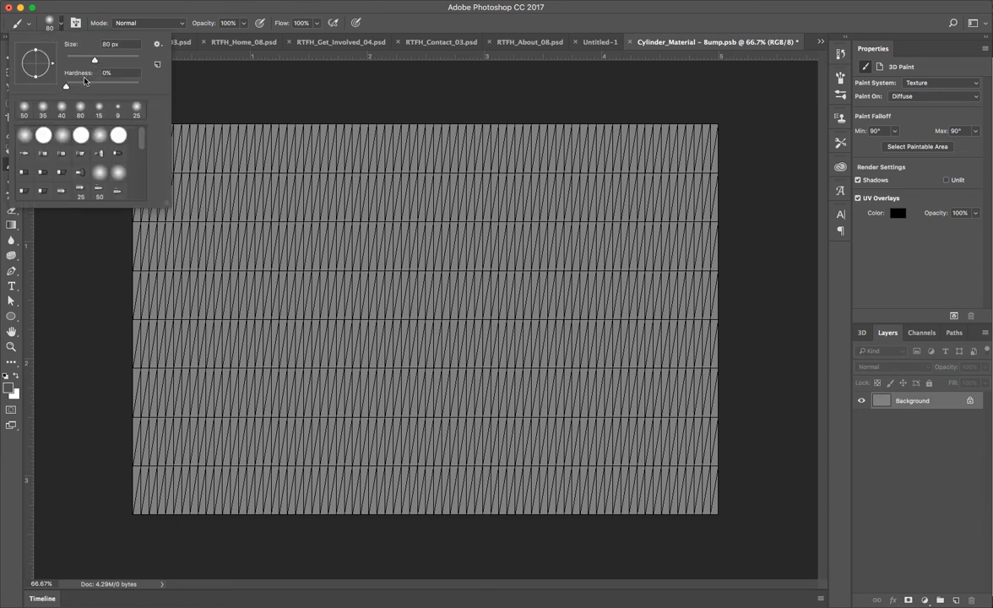
pyautogui.moveTo(67, 87); pyautogui.dragTo(161, 94)
pyautogui.click(61, 24)
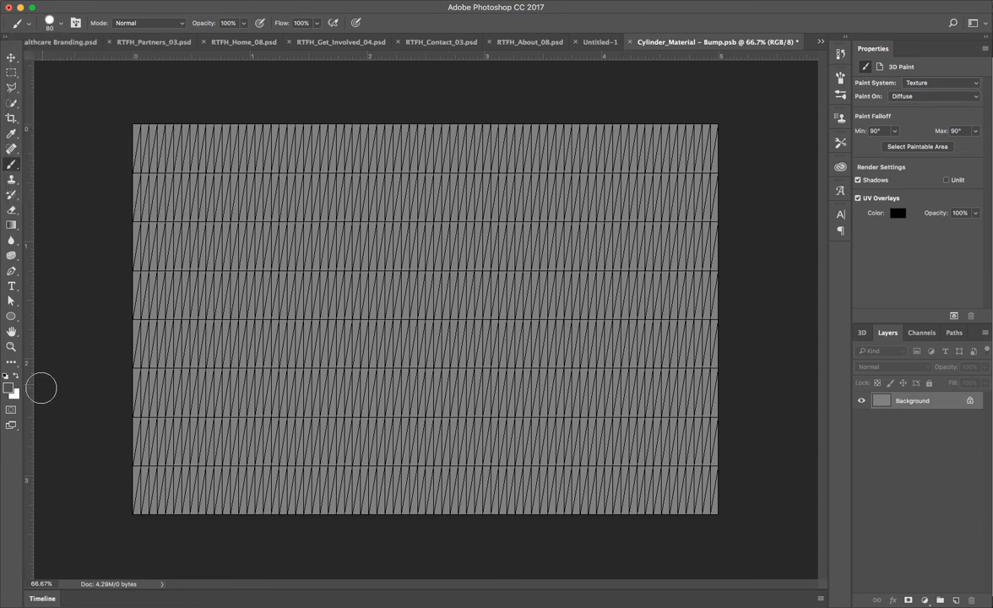
pyautogui.click(287, 254)
pyautogui.click(386, 323)
pyautogui.click(487, 239)
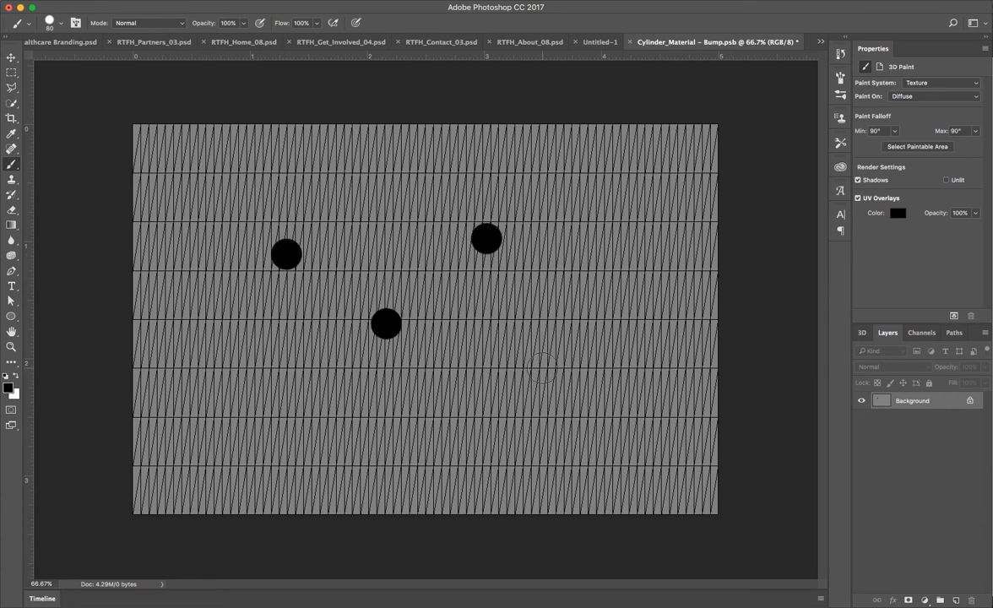
pyautogui.click(542, 369)
# Step: Paint four white dots in the gaps between the black ones on the bump texture
pyautogui.click(15, 375)
pyautogui.click(290, 407)
pyautogui.click(366, 234)
pyautogui.click(458, 398)
pyautogui.click(607, 268)
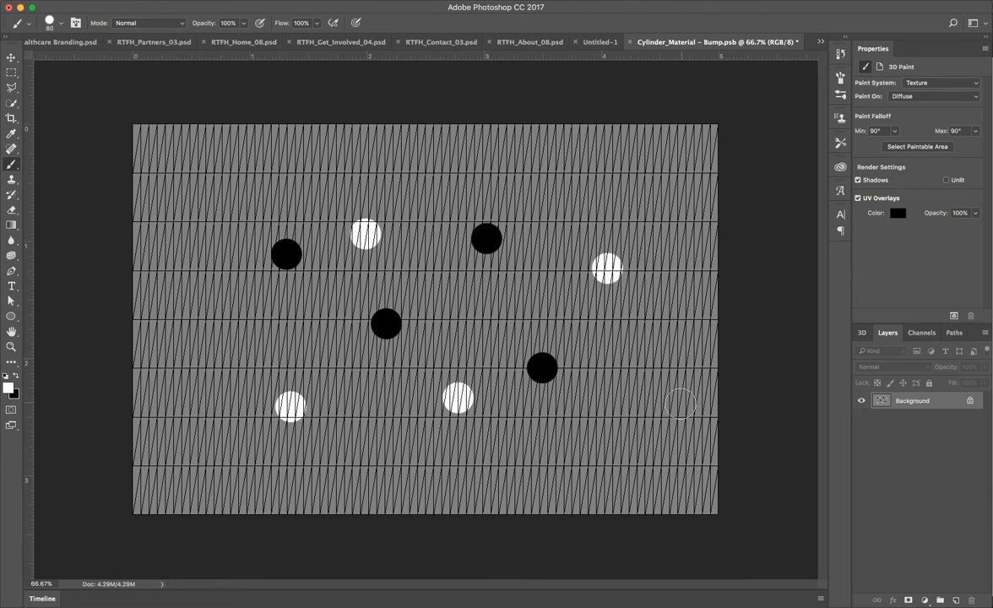
pyautogui.click(195, 336)
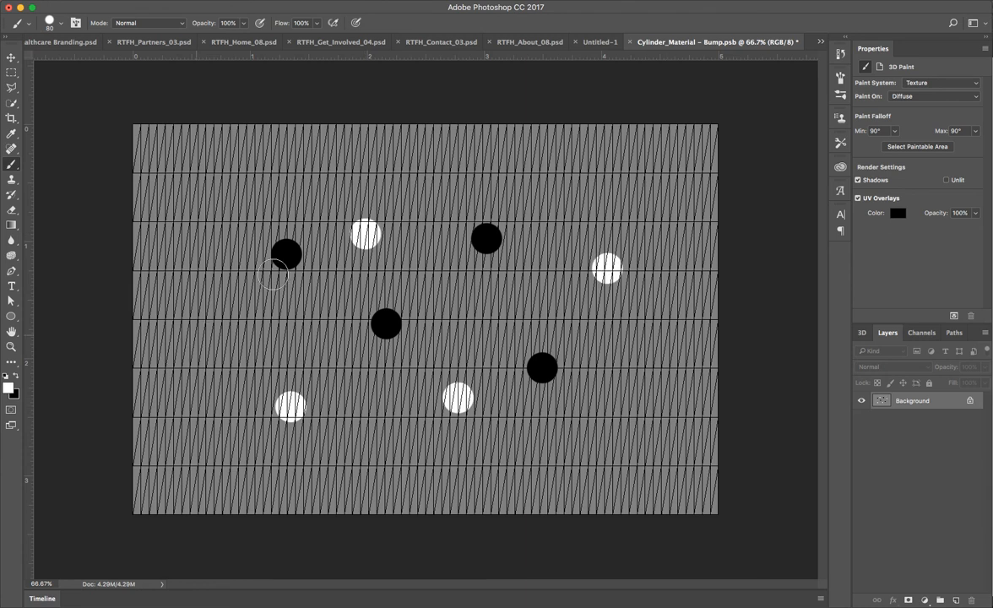
# Step: Save and close the bump texture, and orbit the 3D camera to see the dots on the cylinder's side
pyautogui.click(632, 43)
pyautogui.click(808, 251)
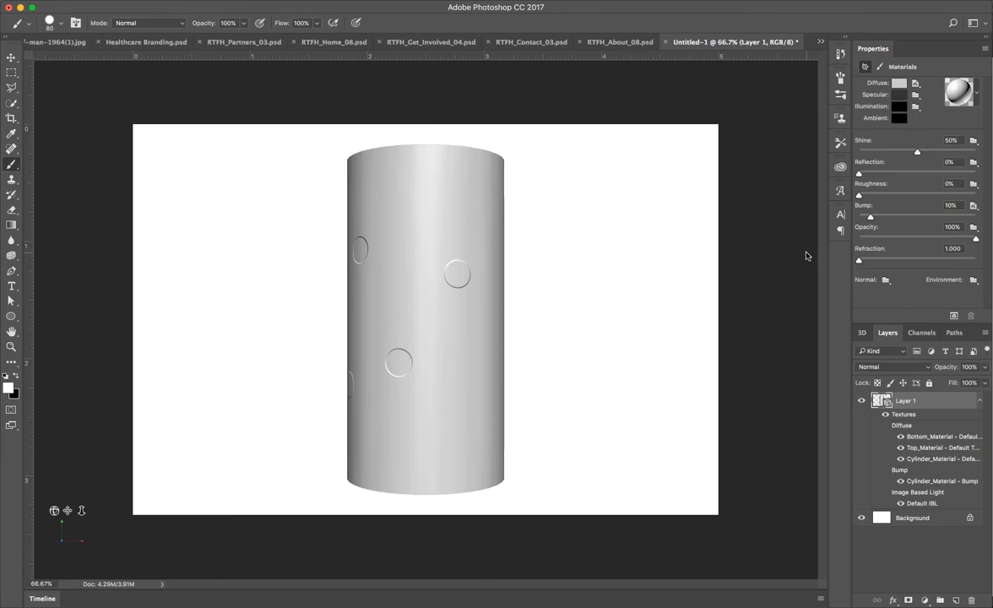
pyautogui.click(11, 56)
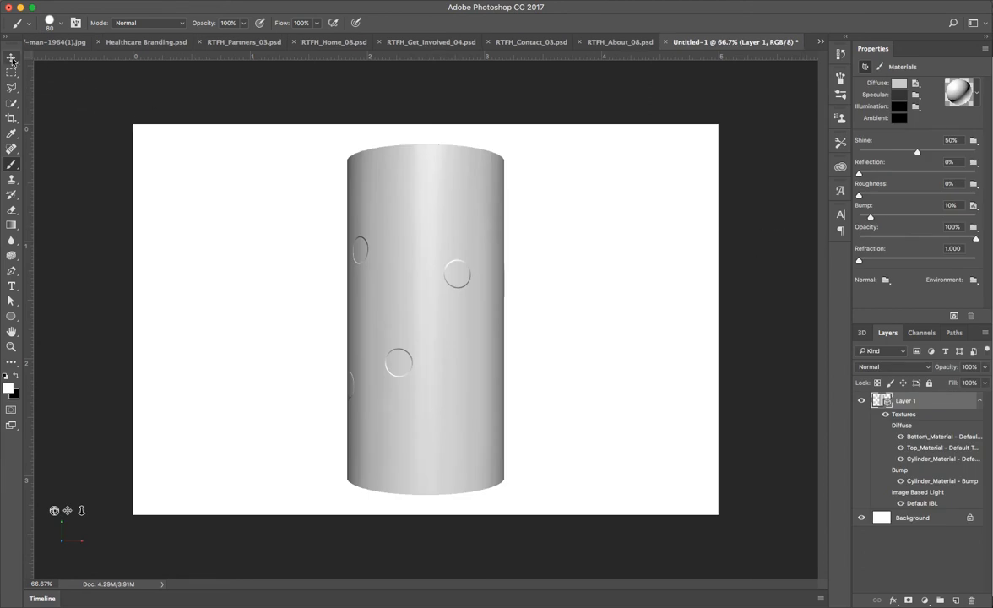
pyautogui.moveTo(619, 237); pyautogui.dragTo(535, 281)
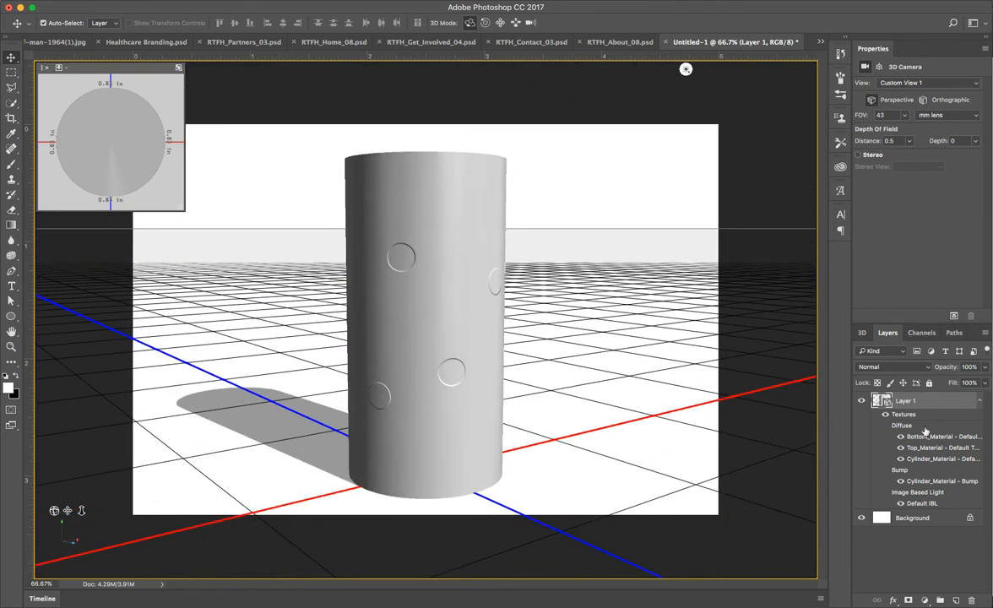
# Step: Set the bump value of Cylinder_Material to 100%
pyautogui.click(863, 334)
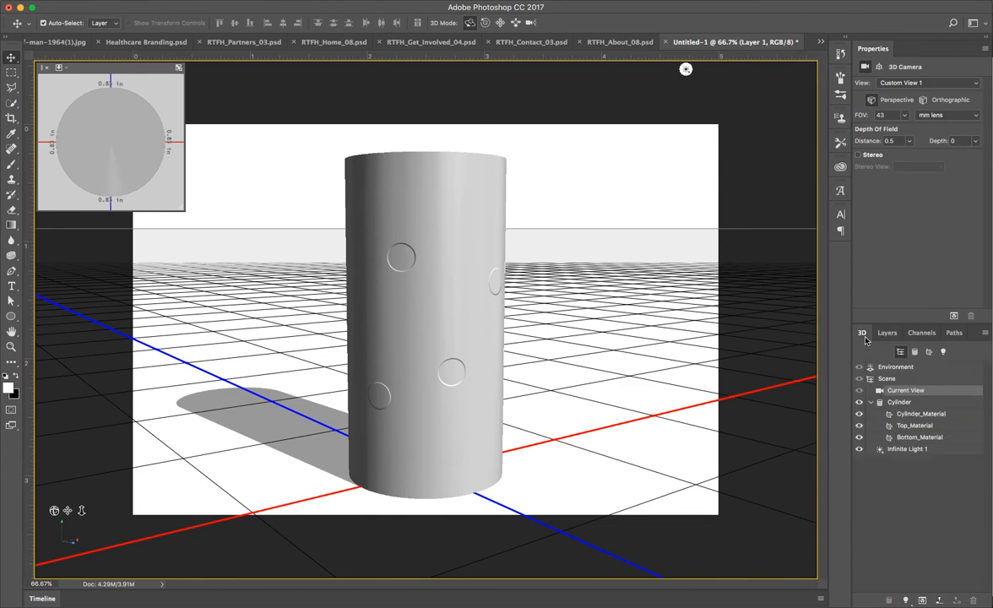
pyautogui.click(934, 412)
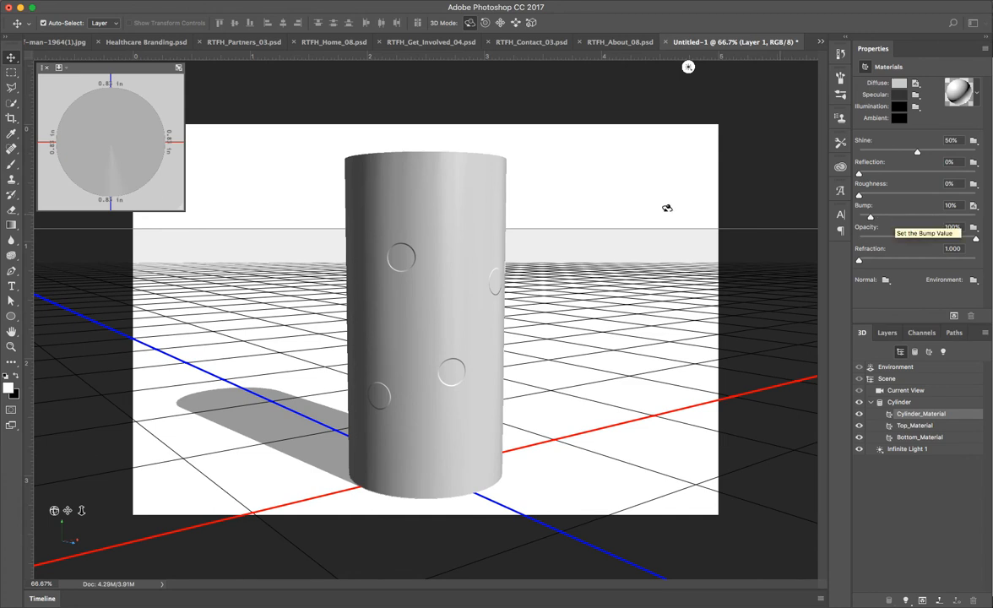
pyautogui.click(694, 250)
pyautogui.click(455, 248)
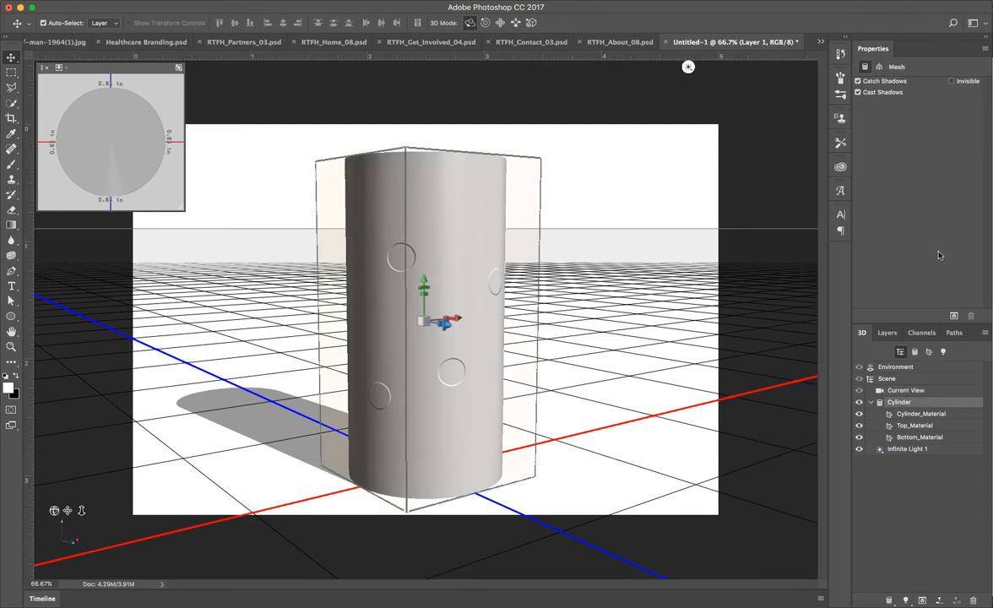
pyautogui.click(920, 414)
pyautogui.moveTo(871, 219); pyautogui.dragTo(976, 217)
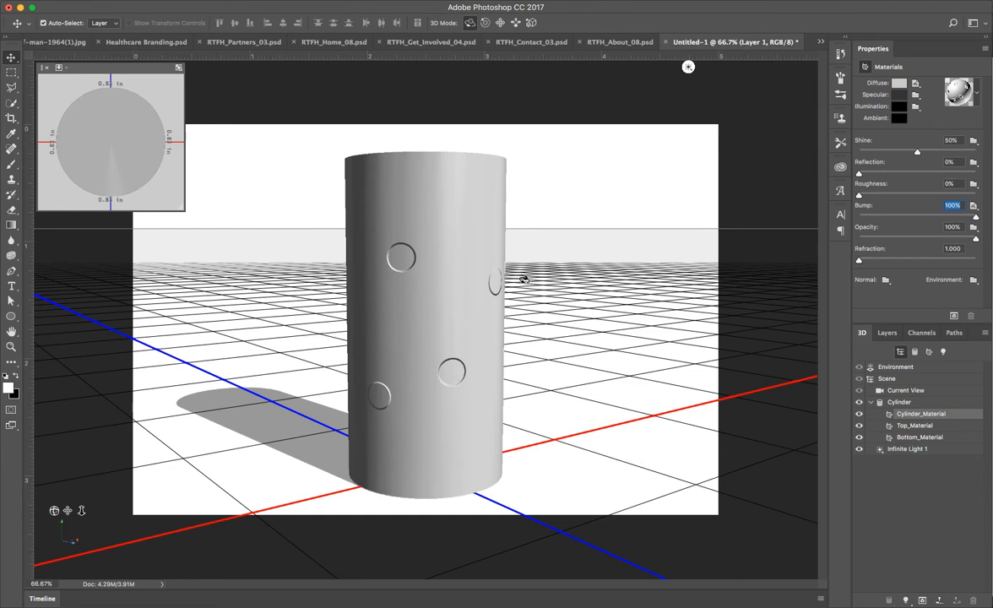
pyautogui.click(578, 251)
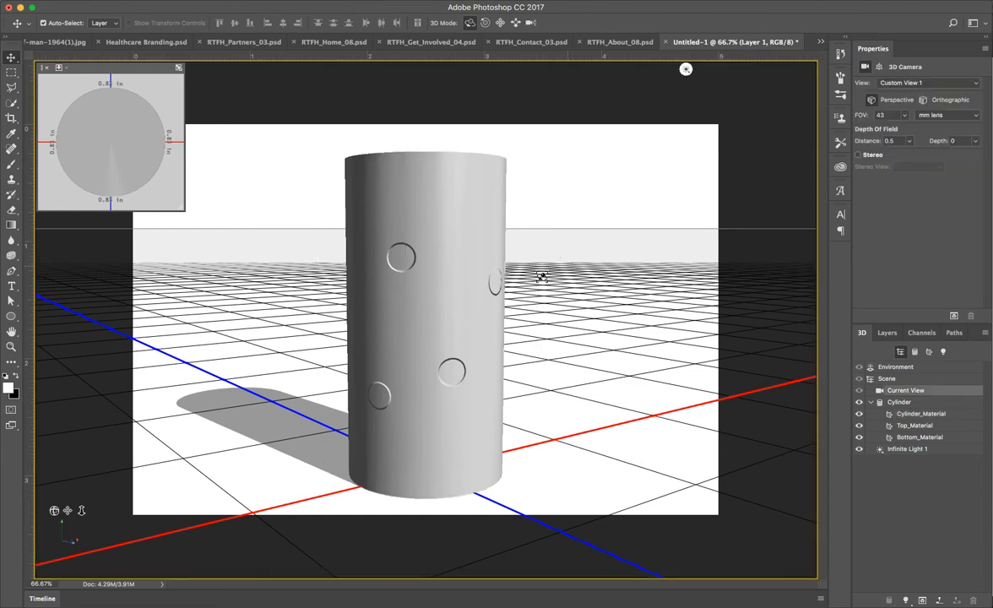
pyautogui.moveTo(481, 236); pyautogui.dragTo(344, 327)
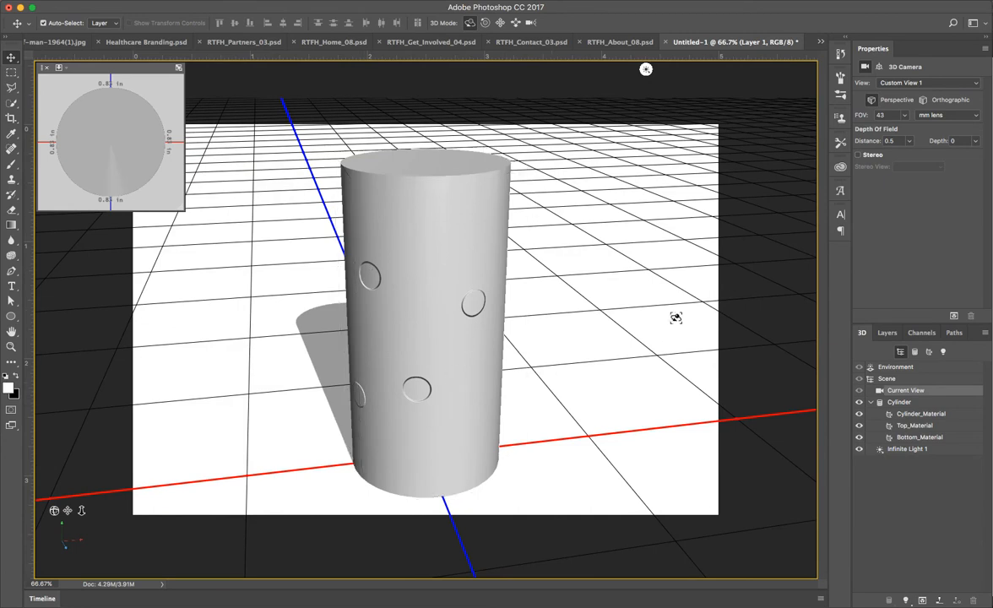
# Step: Generate a 3D print preview of the cylinder for a local MakerBot Replicator Z18 from the 3D print settings
pyautogui.click(301, 1)
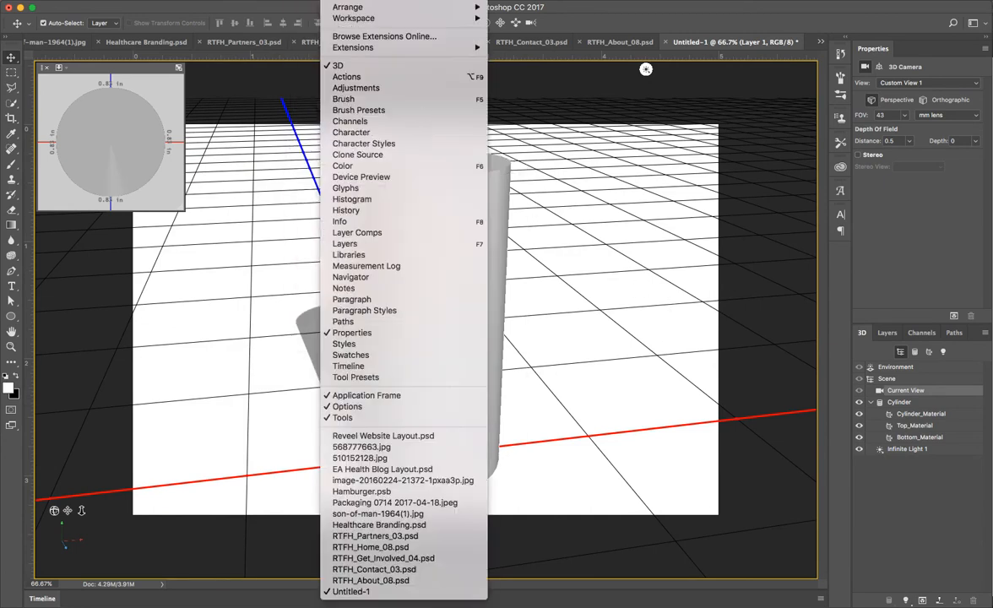
pyautogui.moveTo(278, 1)
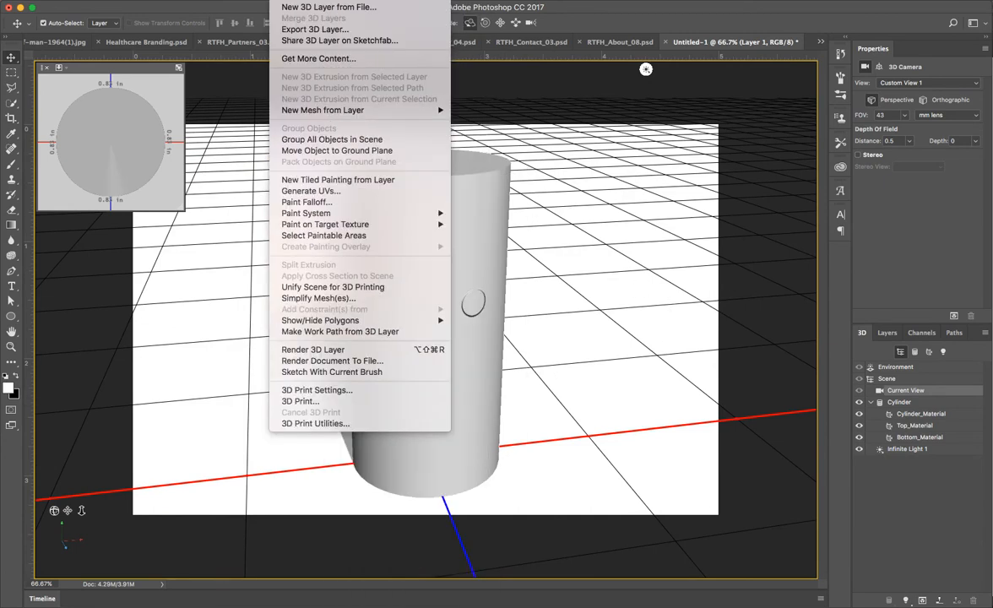
pyautogui.click(390, 393)
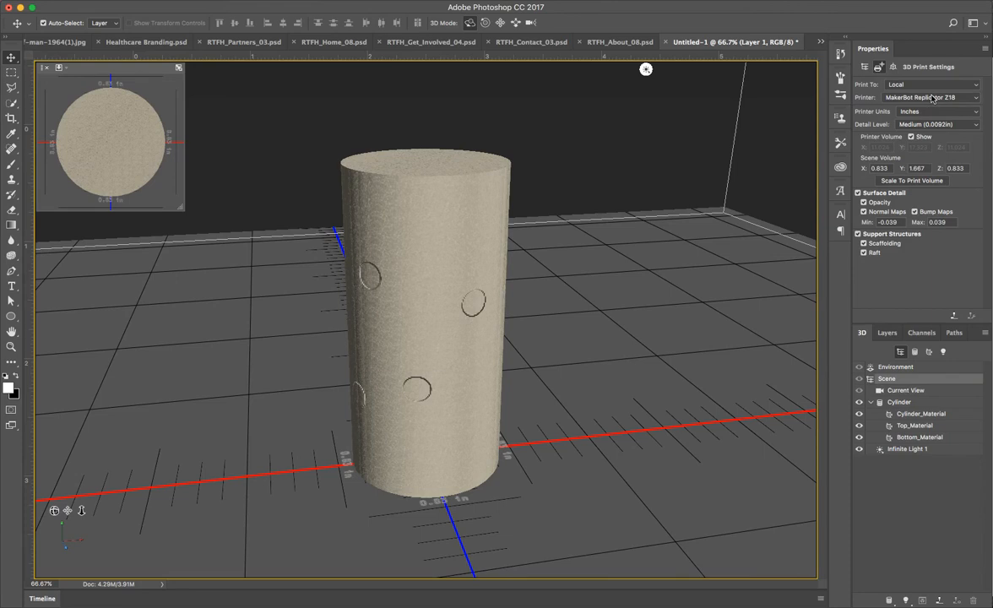
pyautogui.click(955, 315)
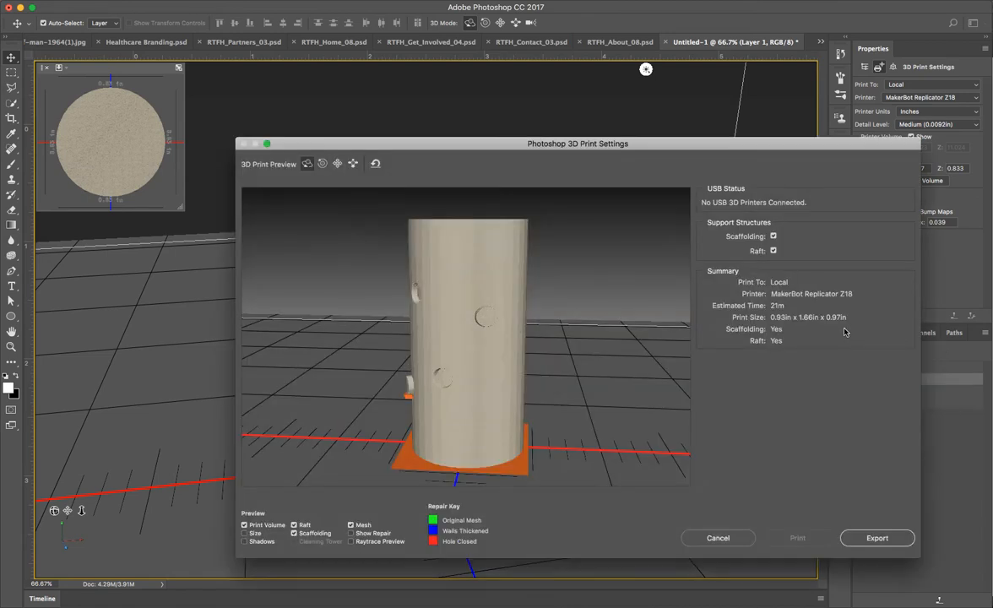
# Step: Examine the bumps and dents around the cylinder in the 3D print preview and cancel the print
pyautogui.moveTo(574, 317); pyautogui.dragTo(519, 290)
pyautogui.moveTo(496, 287); pyautogui.dragTo(472, 303)
pyautogui.moveTo(571, 319); pyautogui.dragTo(450, 398)
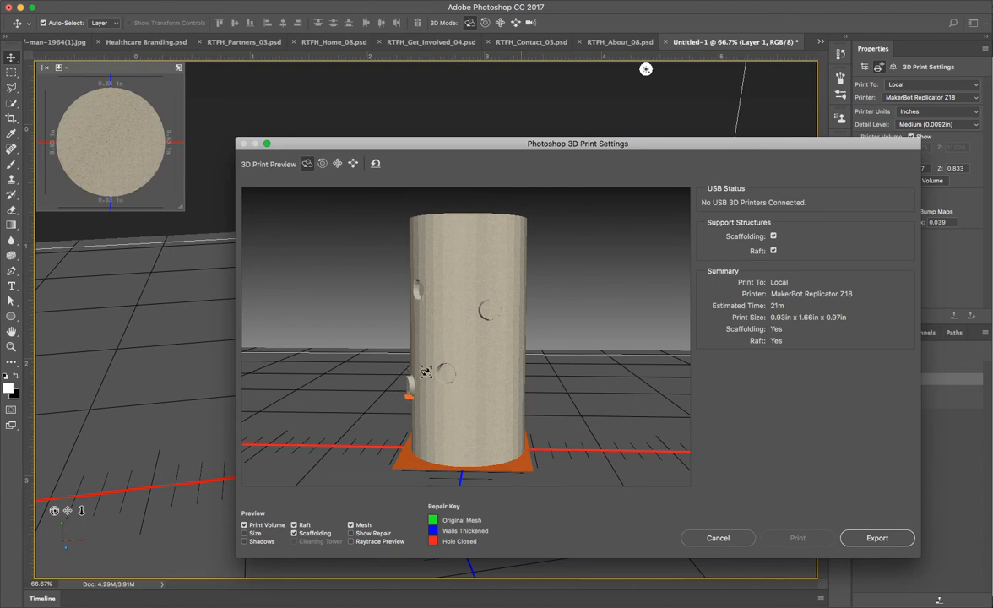
pyautogui.moveTo(542, 361); pyautogui.dragTo(713, 517)
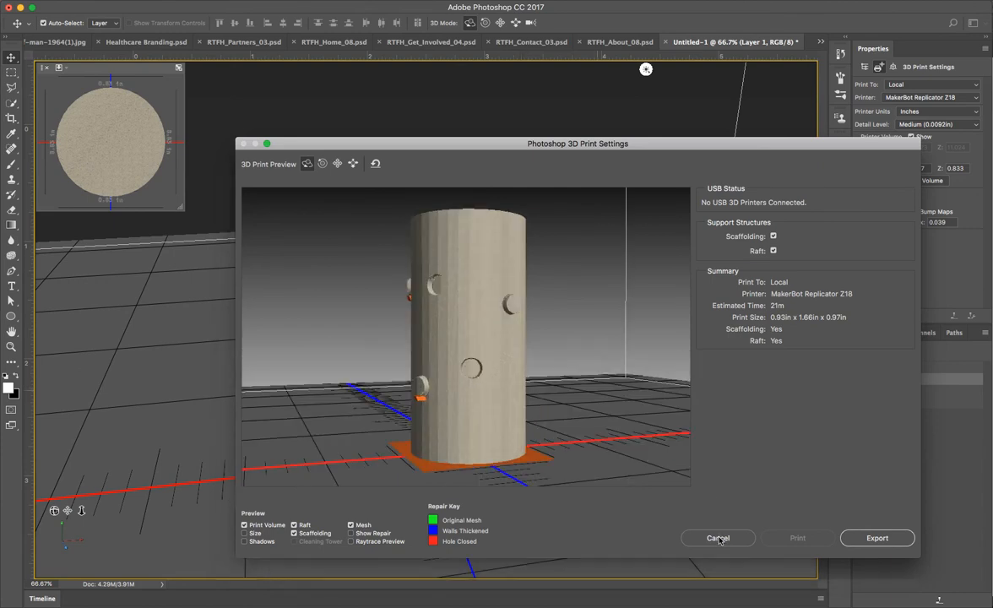
pyautogui.click(718, 538)
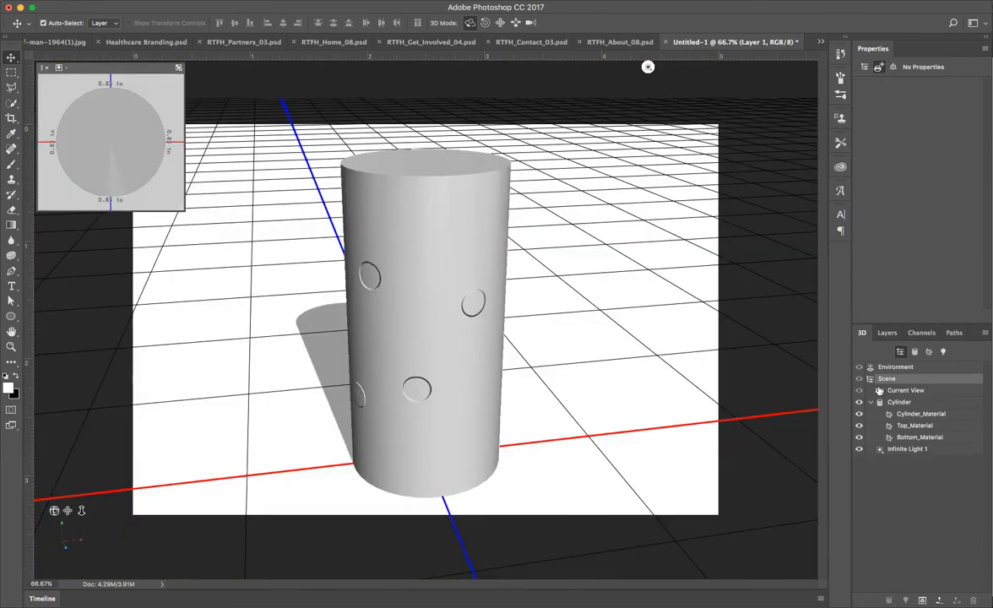
# Step: Open the bump texture of Cylinder_Material for editing
pyautogui.click(908, 405)
pyautogui.click(908, 413)
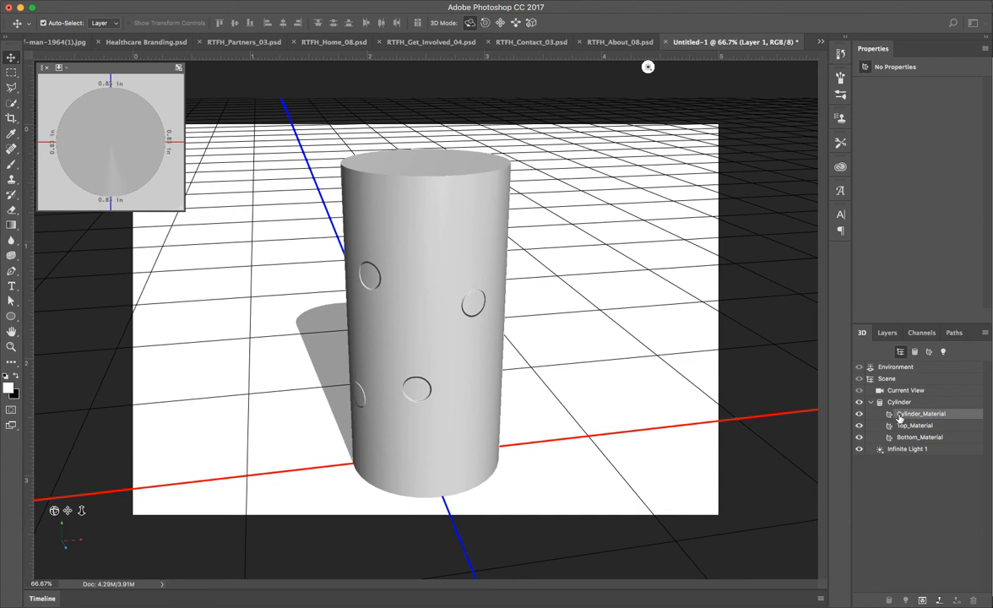
pyautogui.click(887, 333)
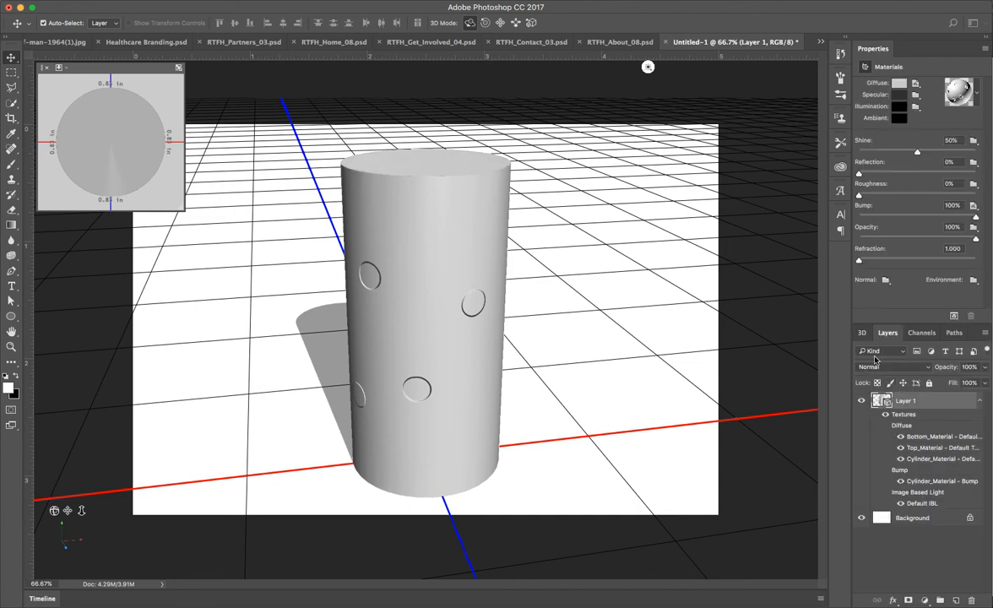
pyautogui.click(862, 334)
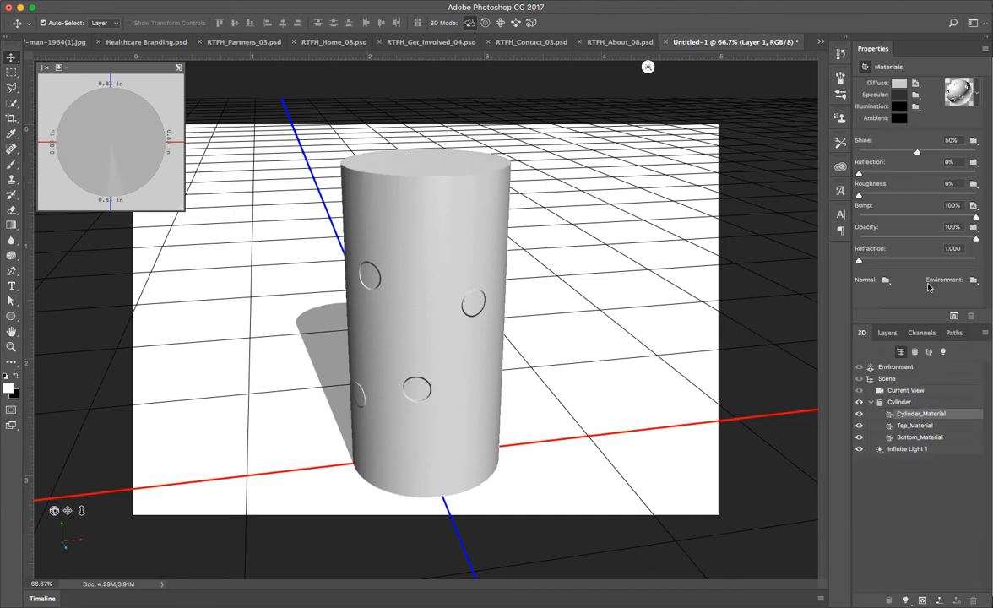
pyautogui.click(974, 208)
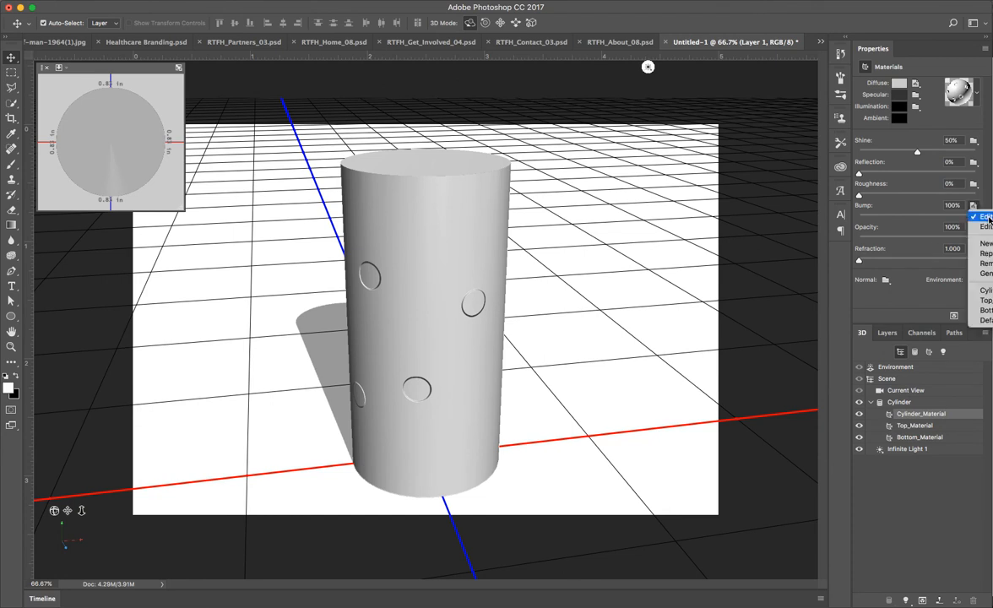
pyautogui.click(987, 218)
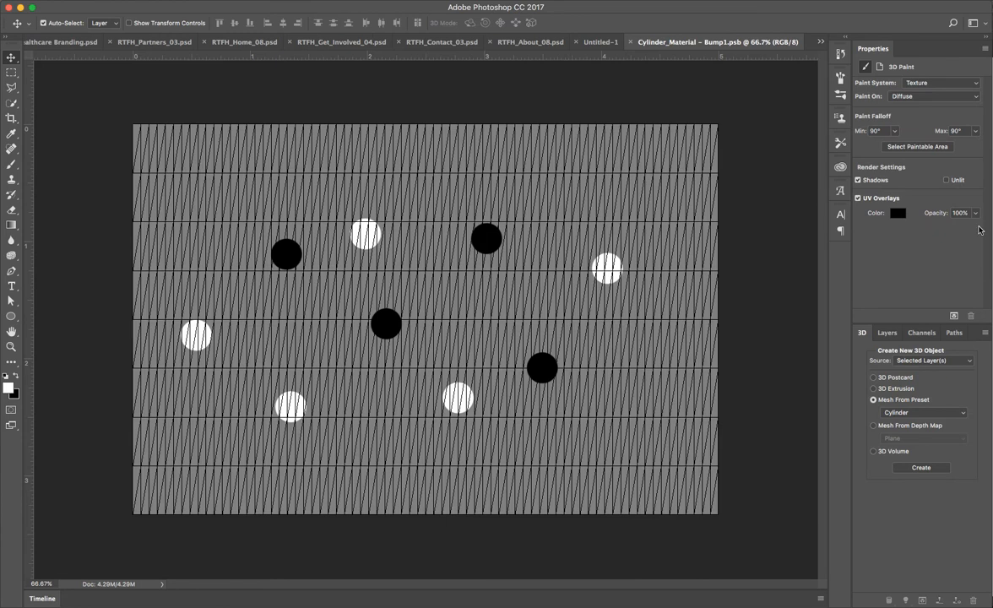
# Step: Cover the dots on the bump texture's Background layer by filling it with 50% Gray in Normal mode at 100% opacity
pyautogui.click(887, 334)
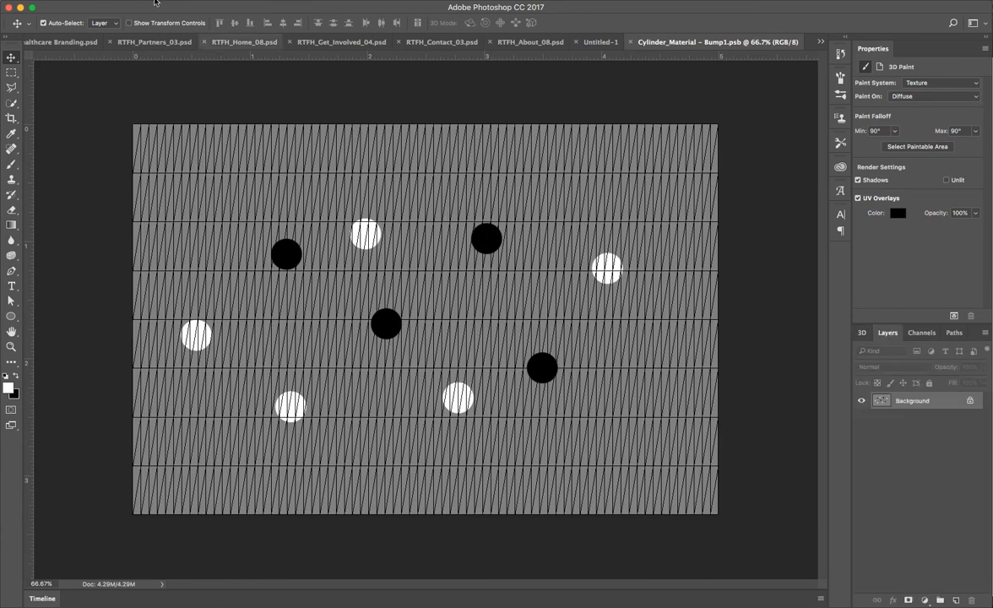
pyautogui.click(100, 1)
pyautogui.click(141, 186)
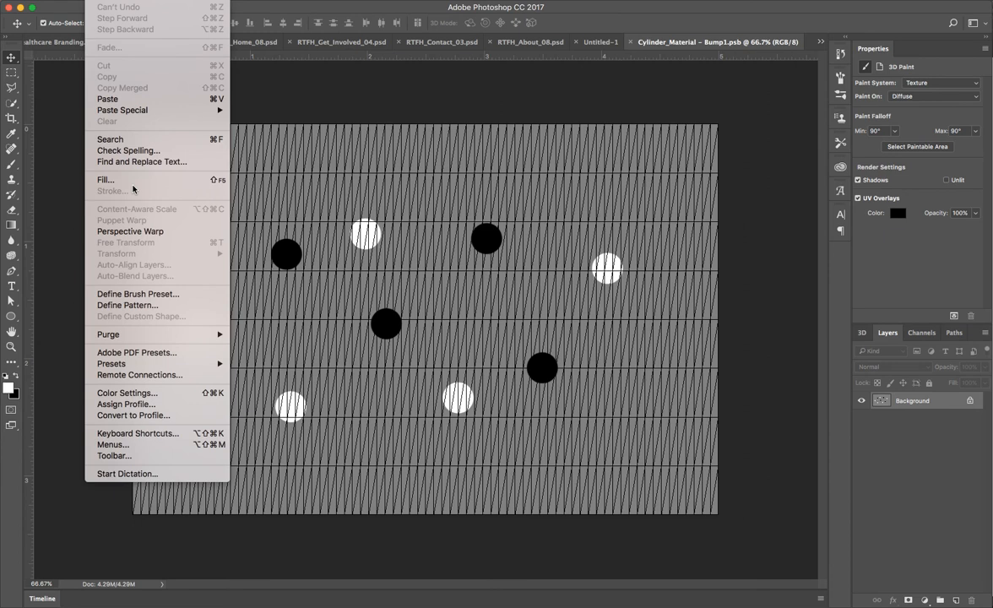
pyautogui.click(127, 180)
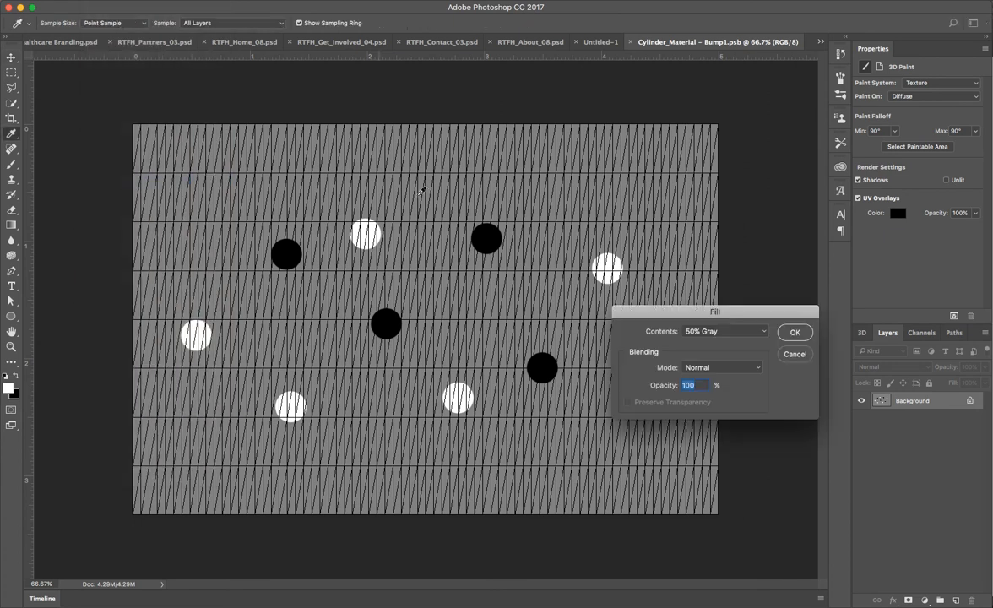
pyautogui.click(779, 339)
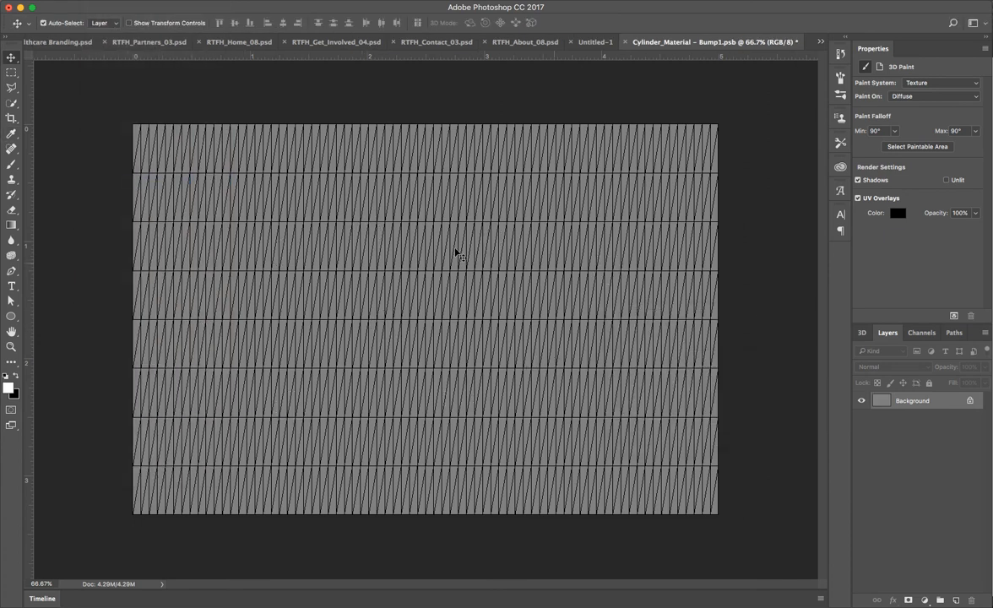
# Step: Set up the Brush tool with a soft edge and a size of 444 px
pyautogui.click(12, 166)
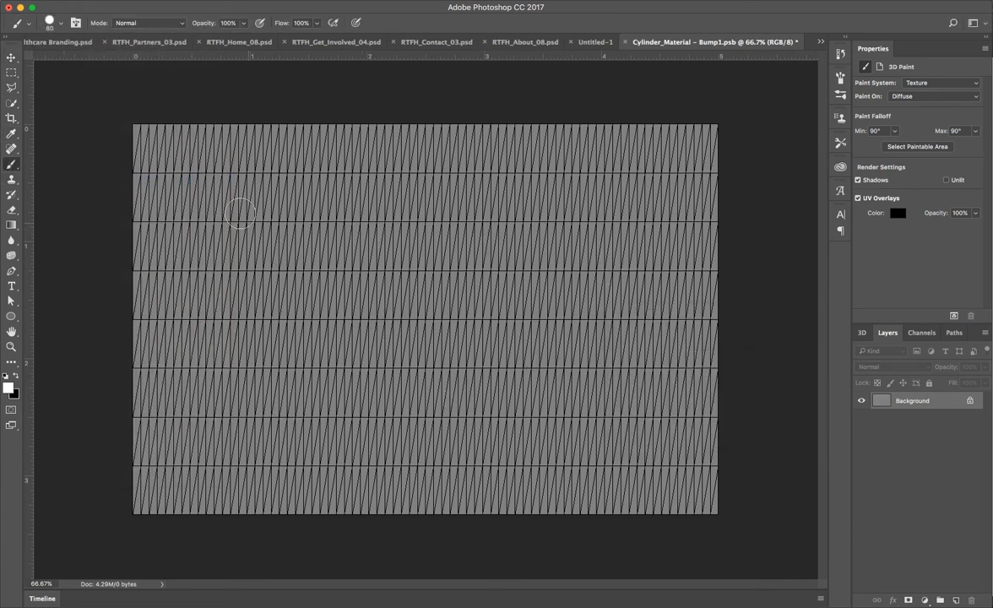
pyautogui.click(60, 24)
pyautogui.click(116, 59)
pyautogui.moveTo(137, 87); pyautogui.dragTo(56, 86)
pyautogui.click(127, 58)
pyautogui.moveTo(126, 59); pyautogui.dragTo(124, 59)
pyautogui.click(61, 24)
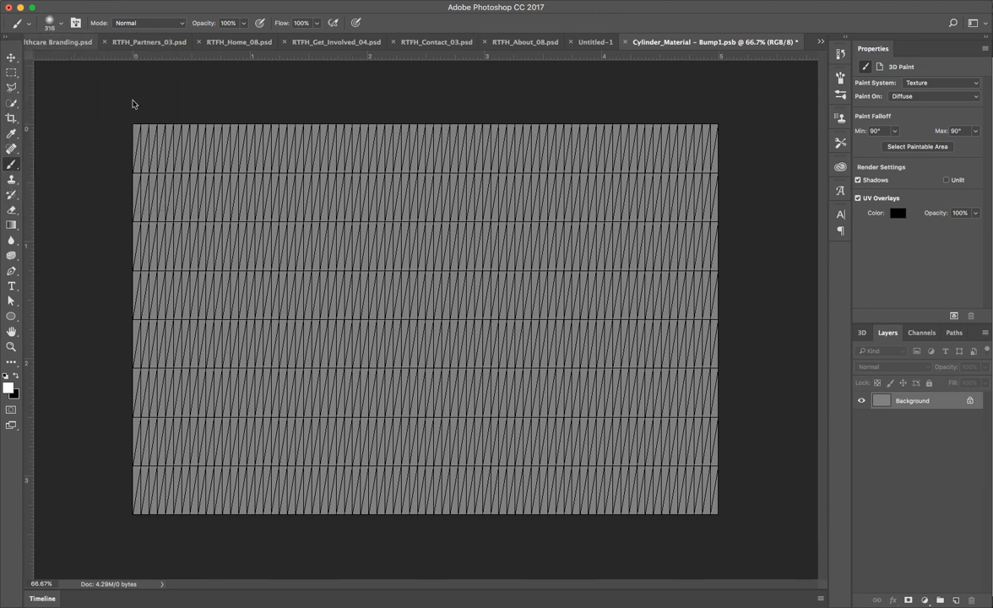
pyautogui.click(61, 25)
pyautogui.click(130, 60)
pyautogui.click(61, 25)
# Step: Paint broad, alternating white and black soft diagonal bands across the whole bump texture
pyautogui.moveTo(190, 193)
pyautogui.mouseDown()
pyautogui.moveTo(184, 273)
pyautogui.moveTo(435, 468)
pyautogui.moveTo(516, 440)
pyautogui.moveTo(591, 338)
pyautogui.mouseUp()
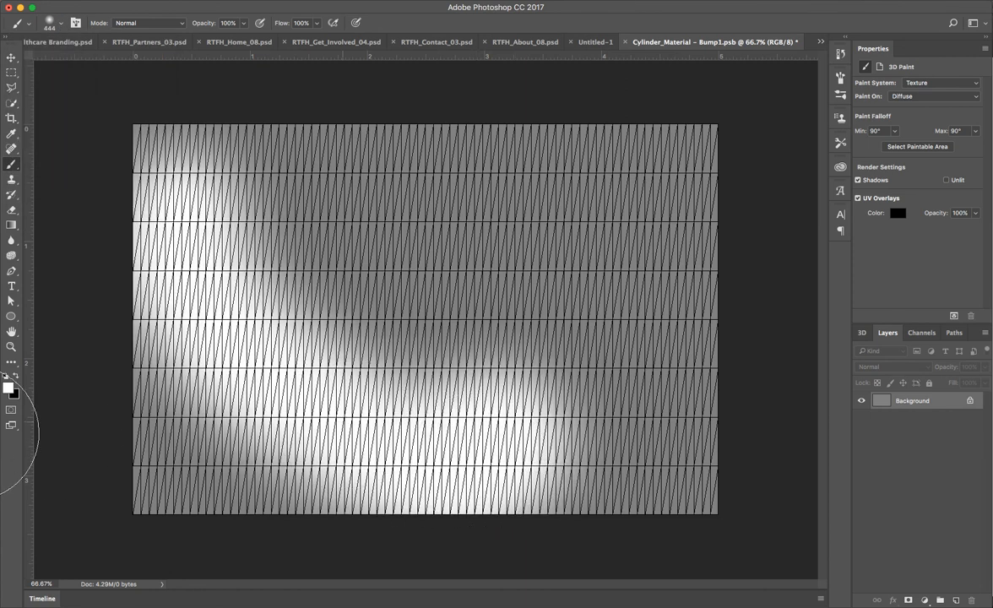
pyautogui.click(15, 377)
pyautogui.click(299, 193)
pyautogui.moveTo(513, 323)
pyautogui.mouseDown()
pyautogui.moveTo(543, 332)
pyautogui.moveTo(616, 389)
pyautogui.moveTo(669, 467)
pyautogui.moveTo(734, 498)
pyautogui.mouseUp()
pyautogui.click(16, 377)
pyautogui.moveTo(389, 140)
pyautogui.mouseDown()
pyautogui.moveTo(443, 202)
pyautogui.moveTo(639, 270)
pyautogui.moveTo(698, 314)
pyautogui.moveTo(767, 404)
pyautogui.mouseUp()
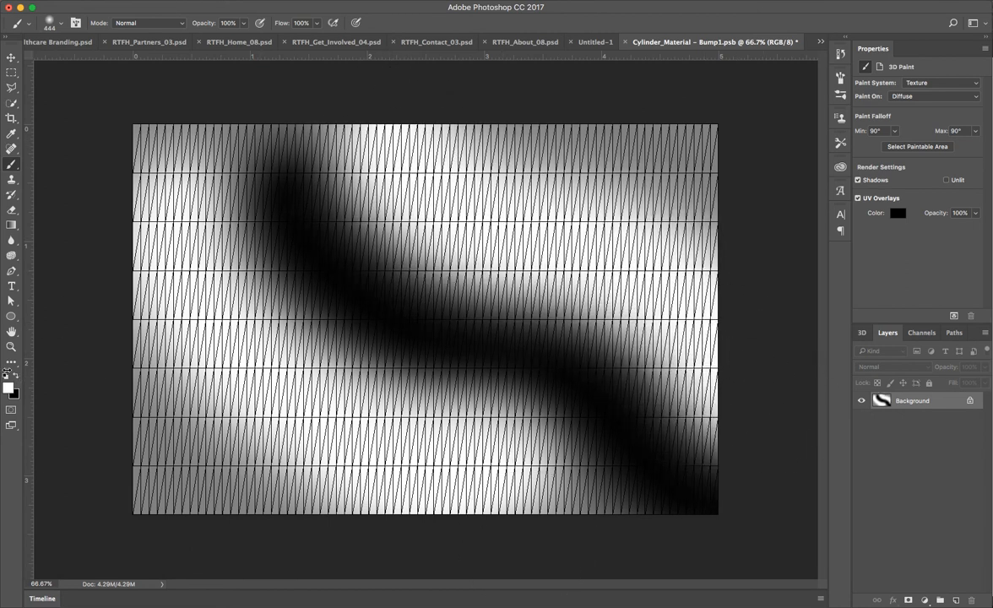
pyautogui.click(16, 376)
pyautogui.moveTo(126, 370)
pyautogui.mouseDown()
pyautogui.moveTo(211, 450)
pyautogui.moveTo(299, 505)
pyautogui.moveTo(397, 543)
pyautogui.mouseUp()
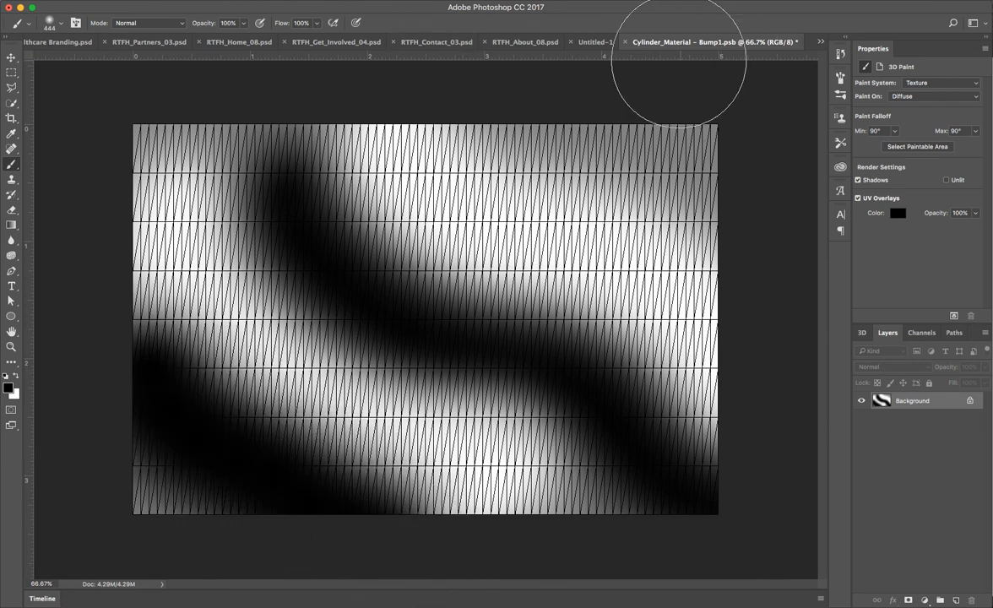
# Step: Save and close the bump texture, and orbit the 3D camera to view the cylinder's side from a lower angle
pyautogui.click(625, 45)
pyautogui.click(813, 248)
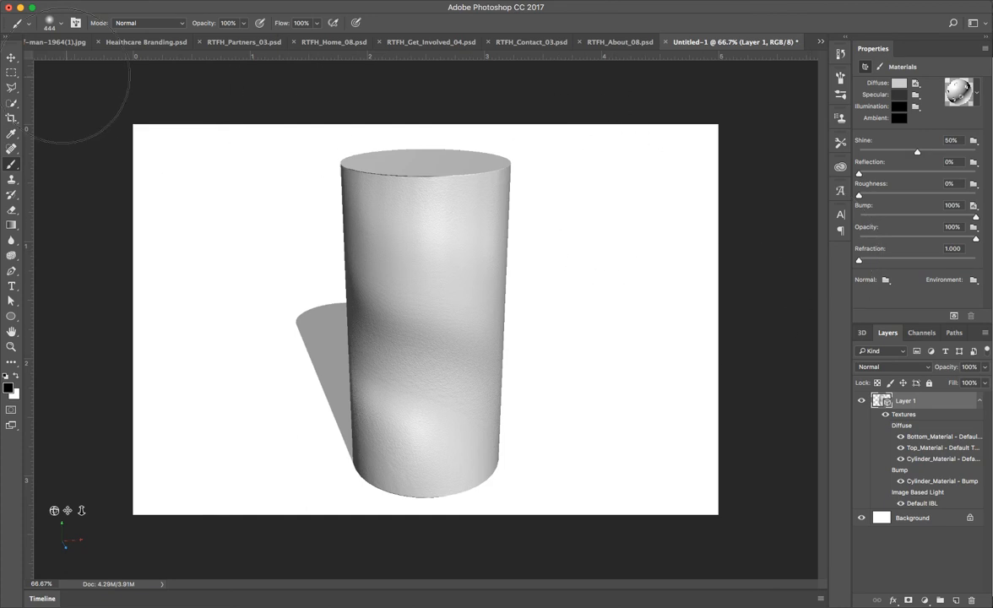
pyautogui.click(11, 57)
pyautogui.click(638, 257)
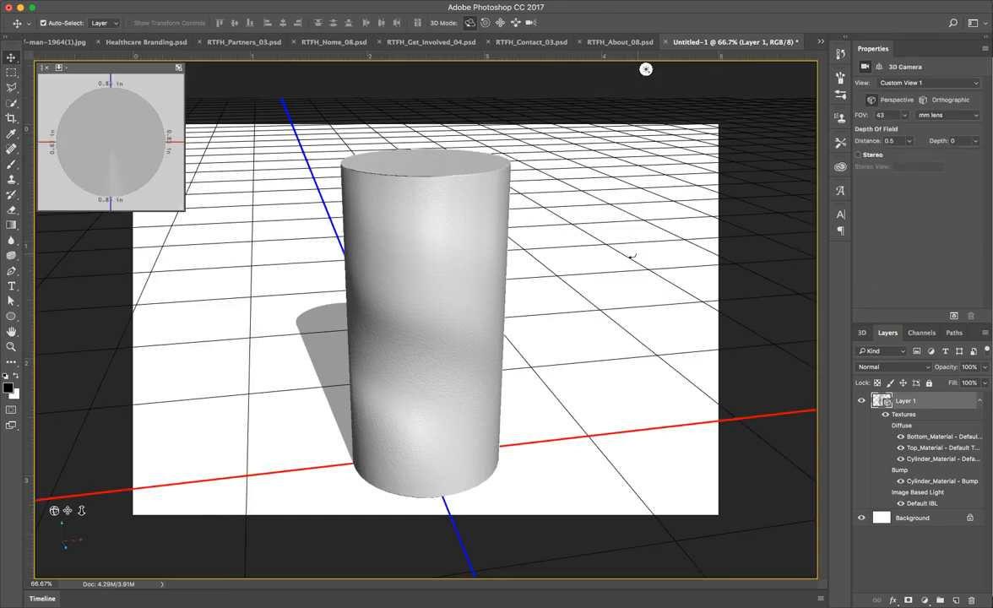
pyautogui.moveTo(584, 262); pyautogui.dragTo(685, 220)
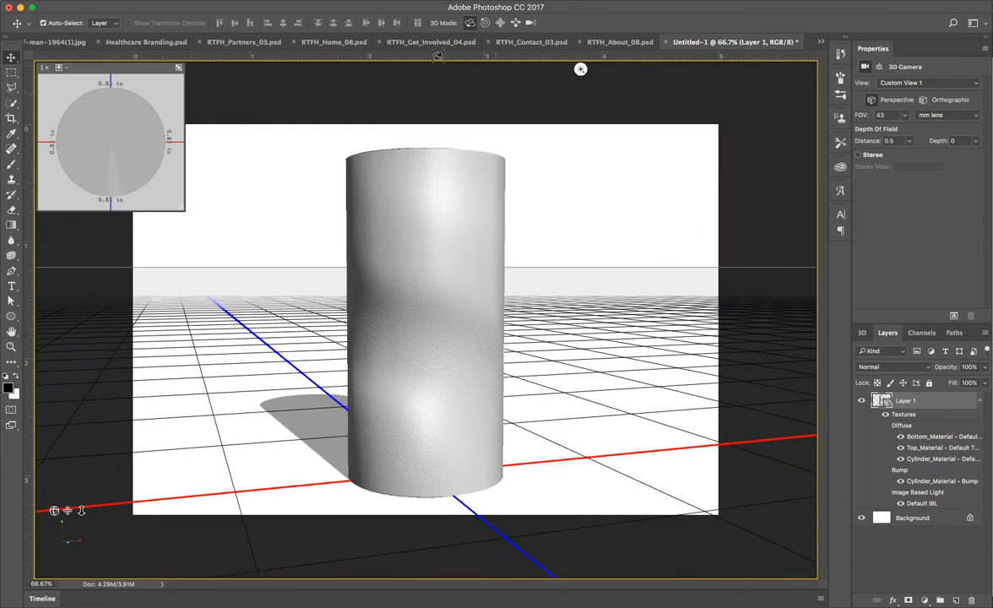
# Step: Generate a 3D print preview of the banded cylinder for the local MakerBot Replicator Z18 at Medium detail
pyautogui.click(279, 4)
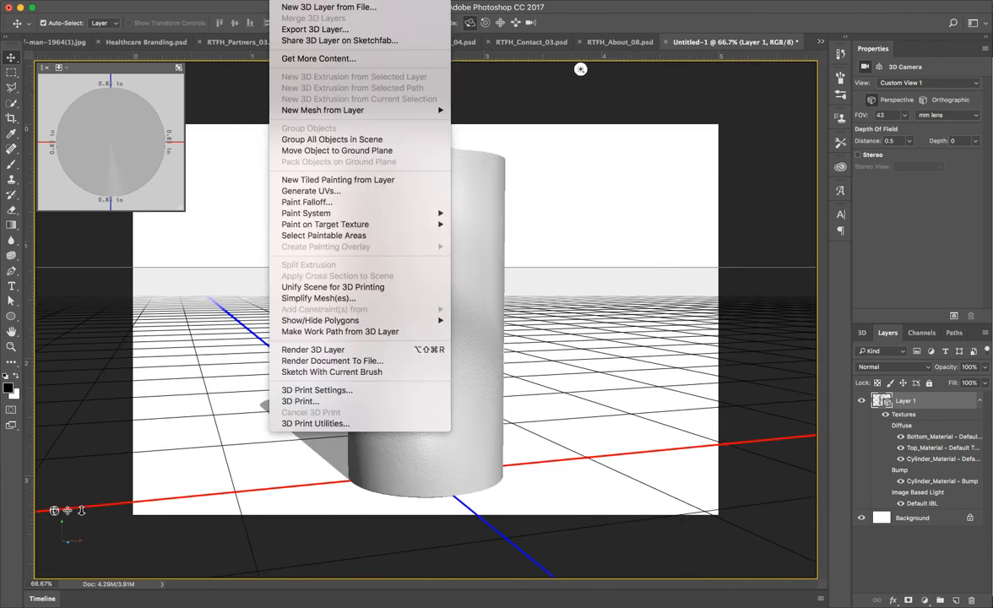
pyautogui.click(373, 393)
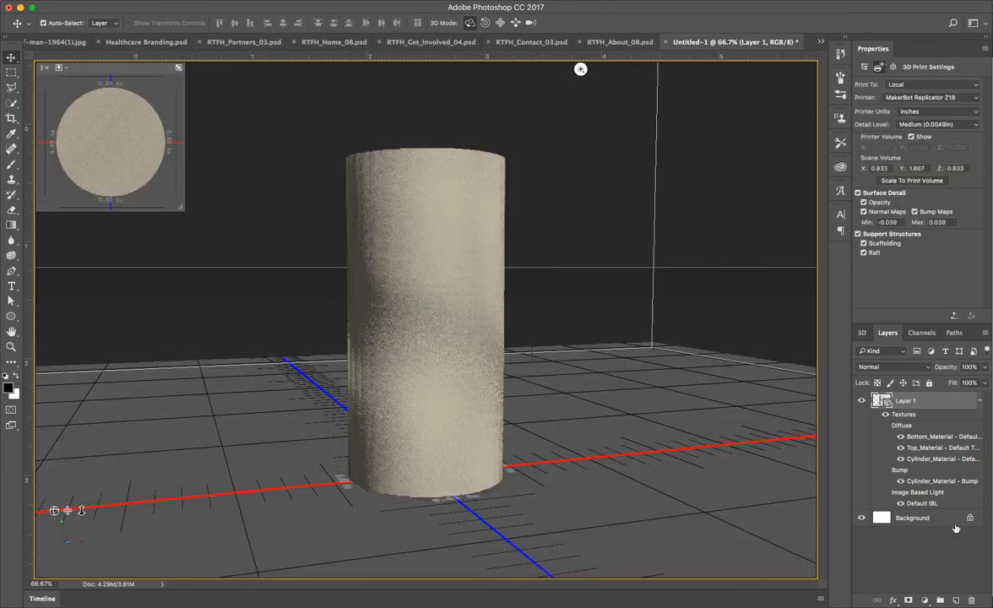
pyautogui.click(954, 315)
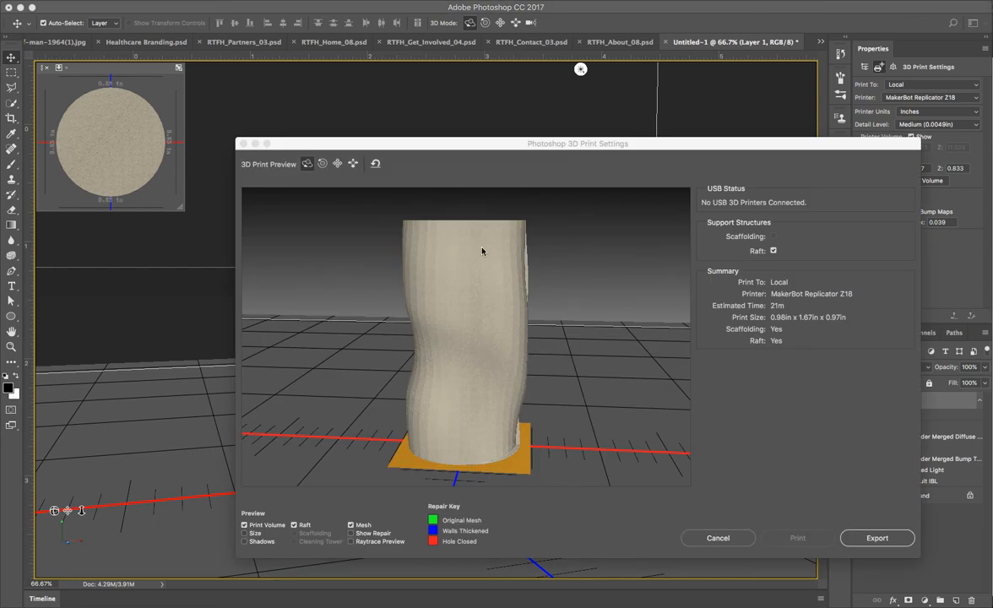
# Step: Examine the cylinder's surface contours and the texture seam from all sides in the 3D print preview
pyautogui.moveTo(434, 234); pyautogui.dragTo(534, 250)
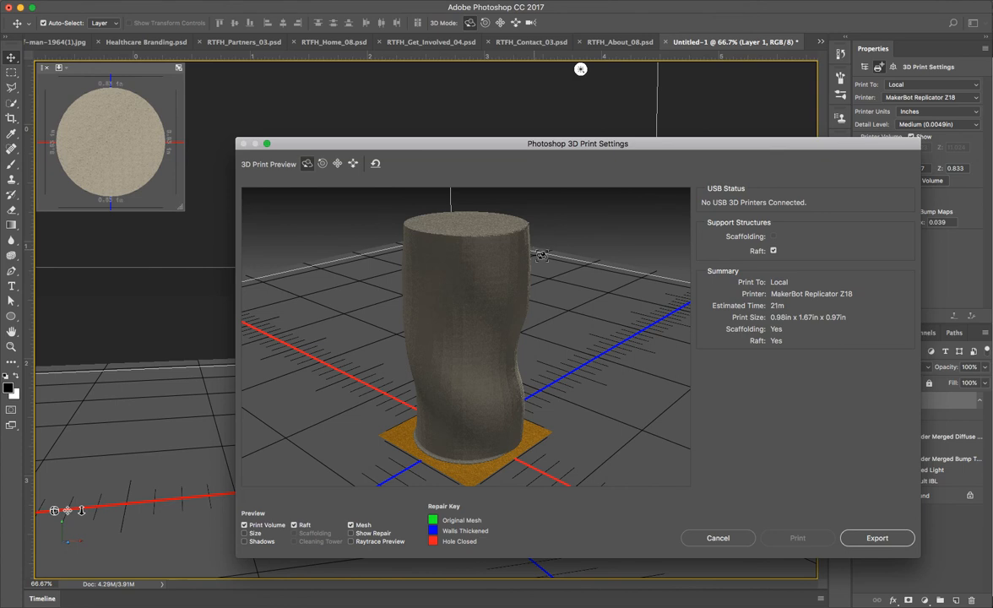
pyautogui.moveTo(465, 266); pyautogui.dragTo(575, 260)
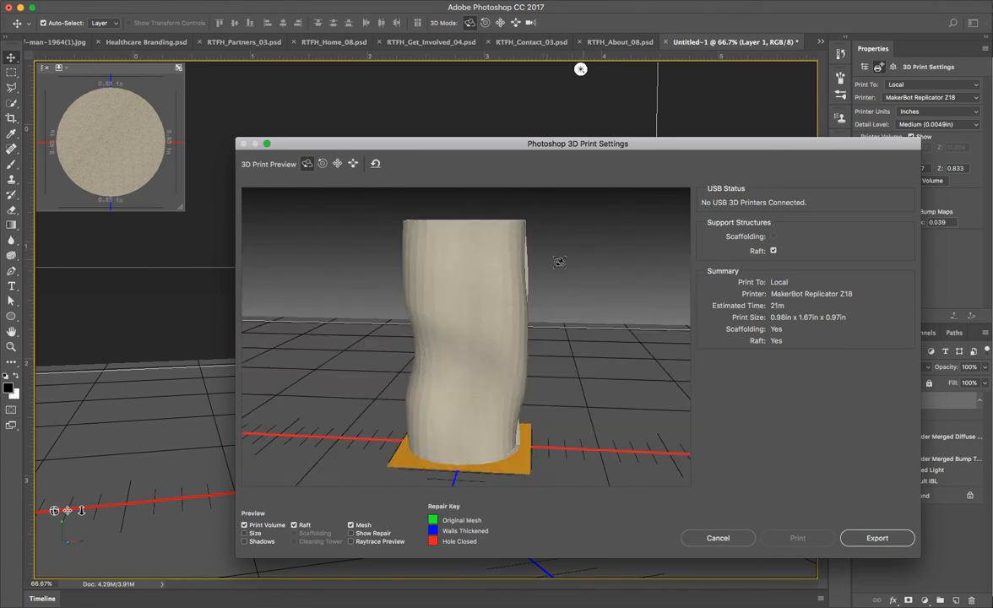
pyautogui.moveTo(499, 249); pyautogui.dragTo(473, 250)
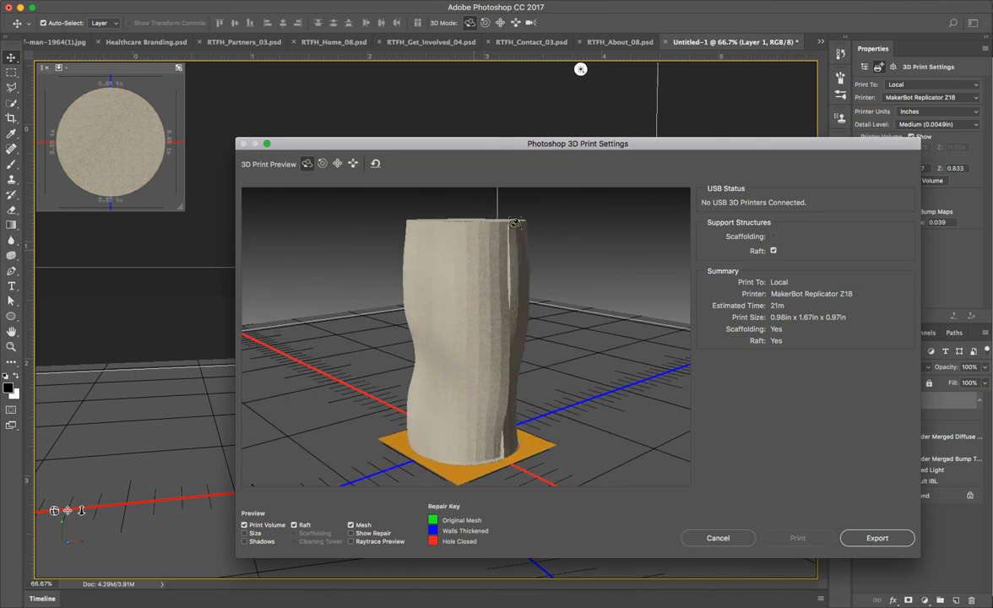
pyautogui.moveTo(478, 225)
pyautogui.mouseDown()
pyautogui.moveTo(498, 228)
pyautogui.moveTo(488, 226)
pyautogui.mouseUp()
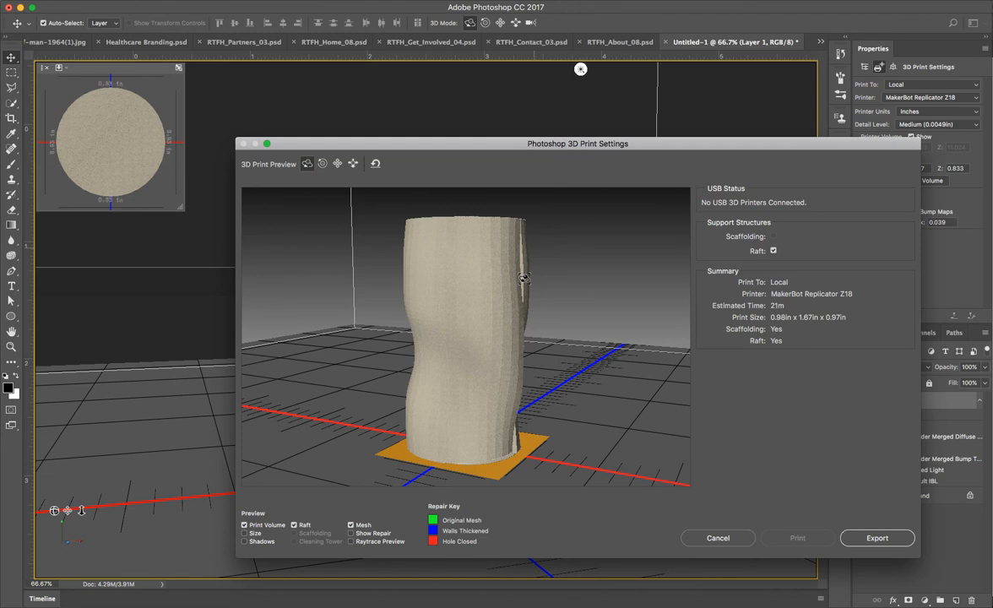
pyautogui.moveTo(524, 279); pyautogui.dragTo(566, 275)
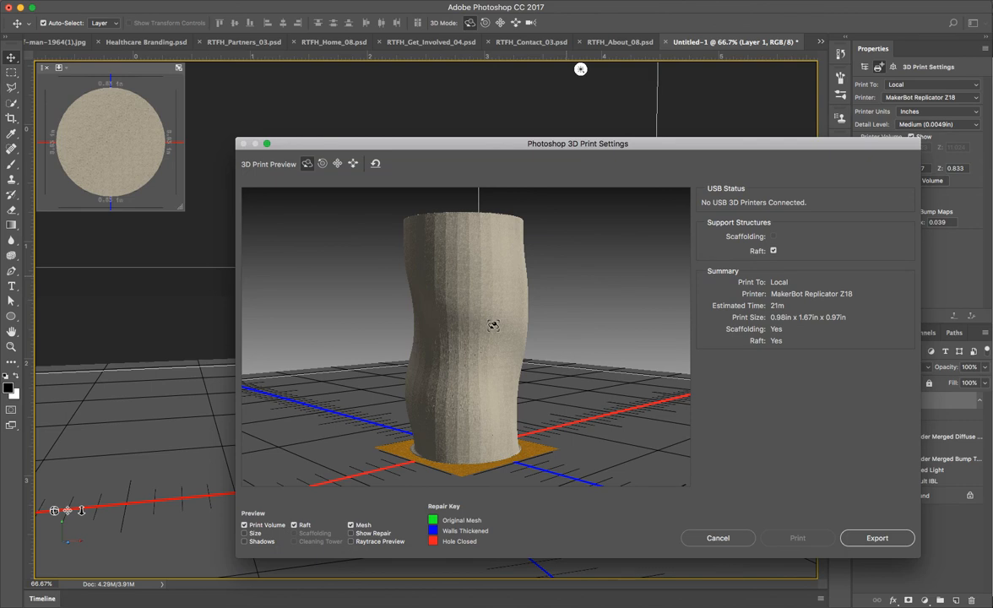
pyautogui.moveTo(493, 326); pyautogui.dragTo(374, 299)
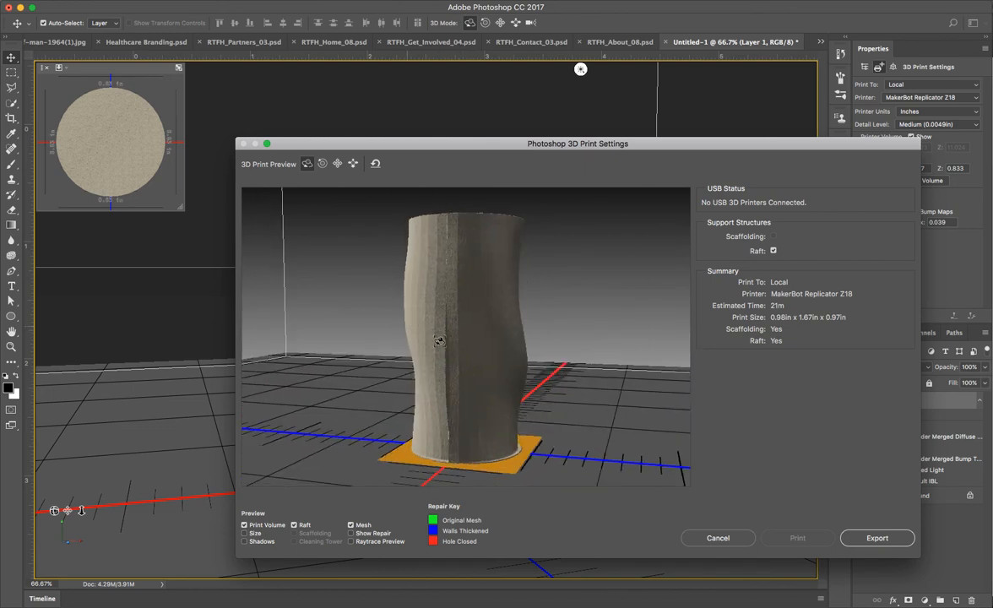